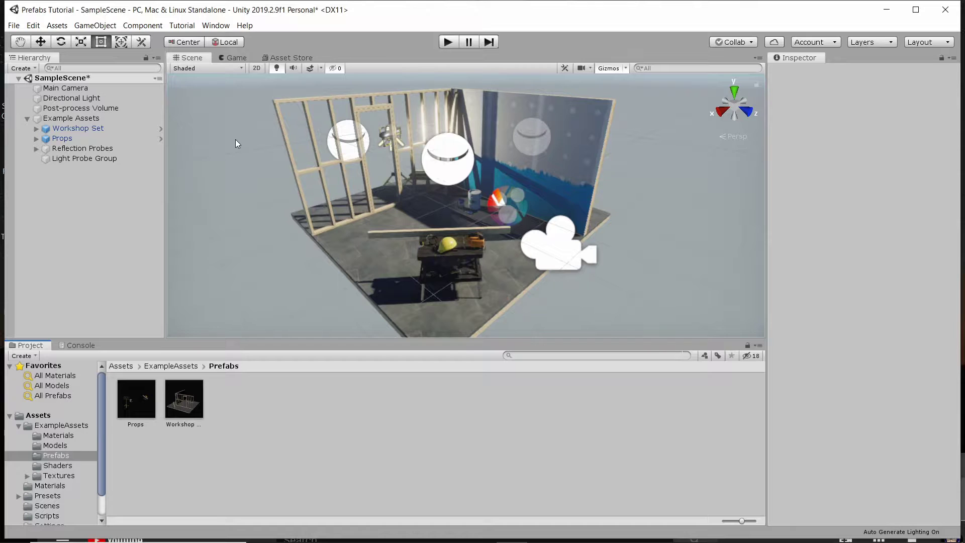
# Widen the Hierarchy panel so the workshop scene's object names fit
pyautogui.click(275, 395)
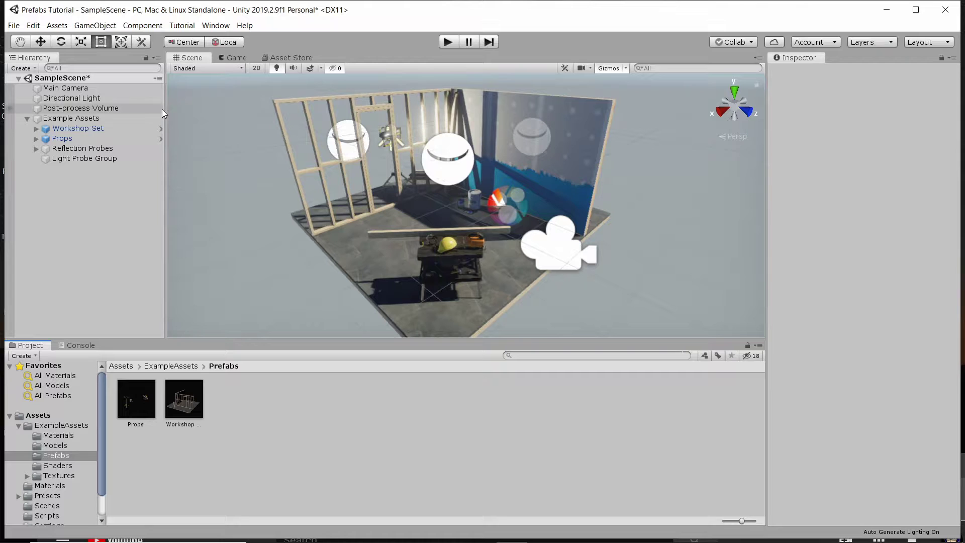
pyautogui.moveTo(166, 110); pyautogui.dragTo(192, 110)
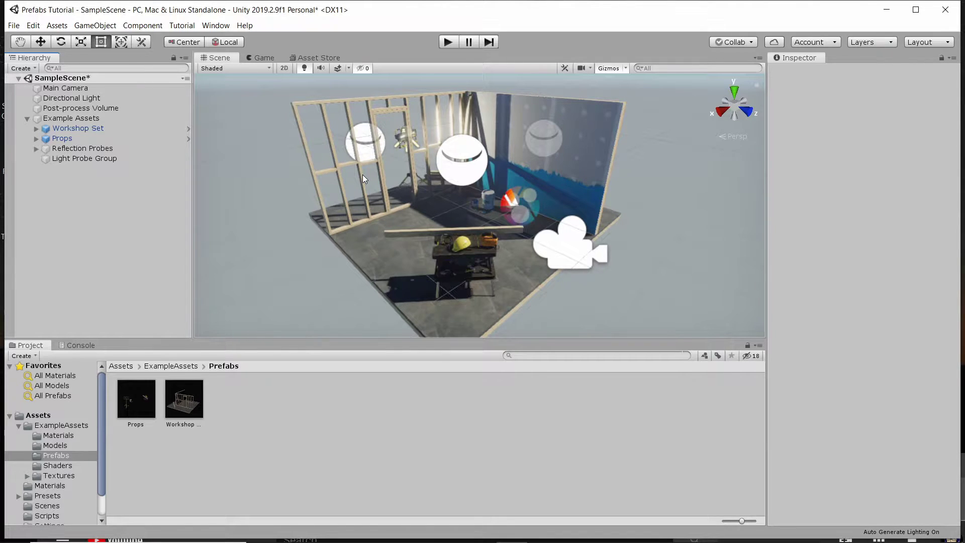
# Select the Workshop Set instance to show its Transform: position 0, 0, 0, scale 1
pyautogui.click(64, 108)
pyautogui.click(64, 119)
pyautogui.click(65, 128)
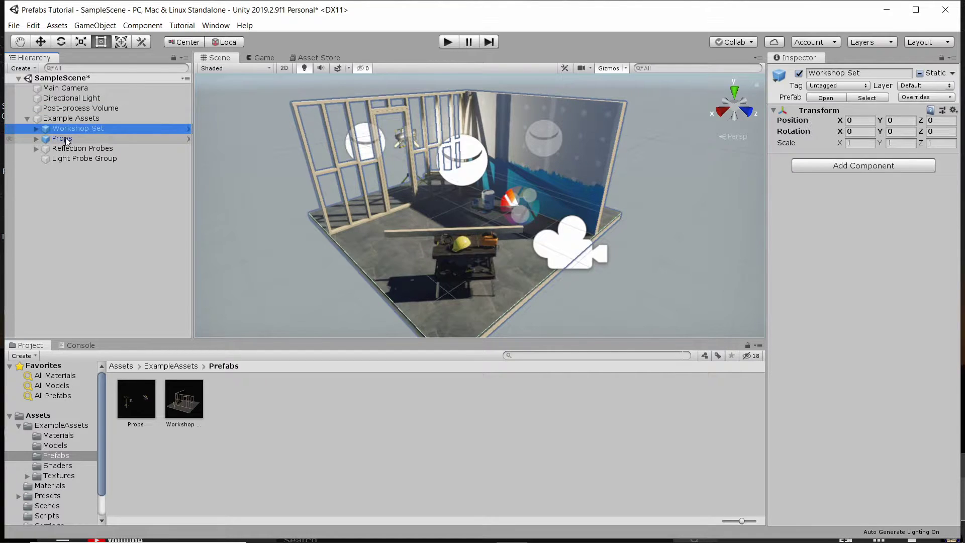
pyautogui.moveTo(83, 127); pyautogui.dragTo(50, 134)
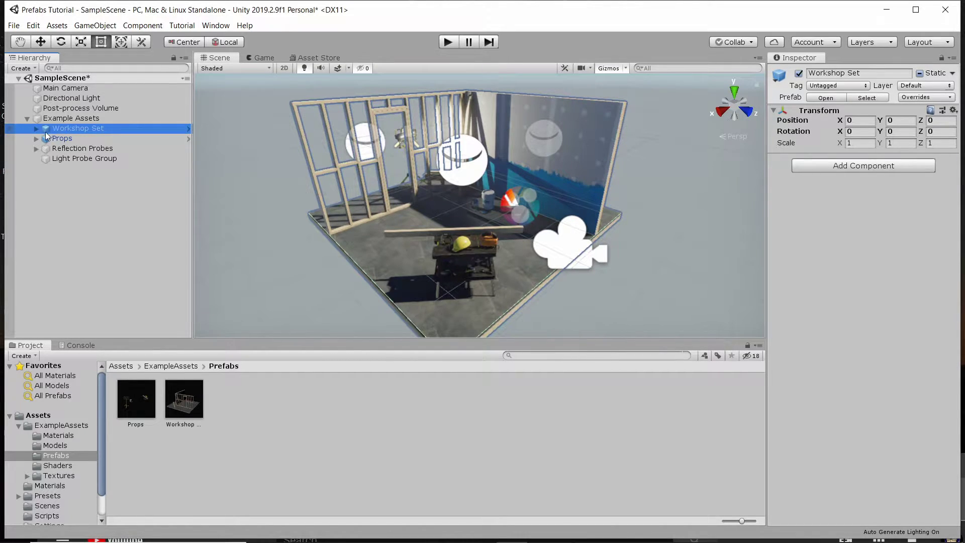
pyautogui.moveTo(45, 132); pyautogui.dragTo(170, 135)
pyautogui.press('Down')
pyautogui.press('Down')
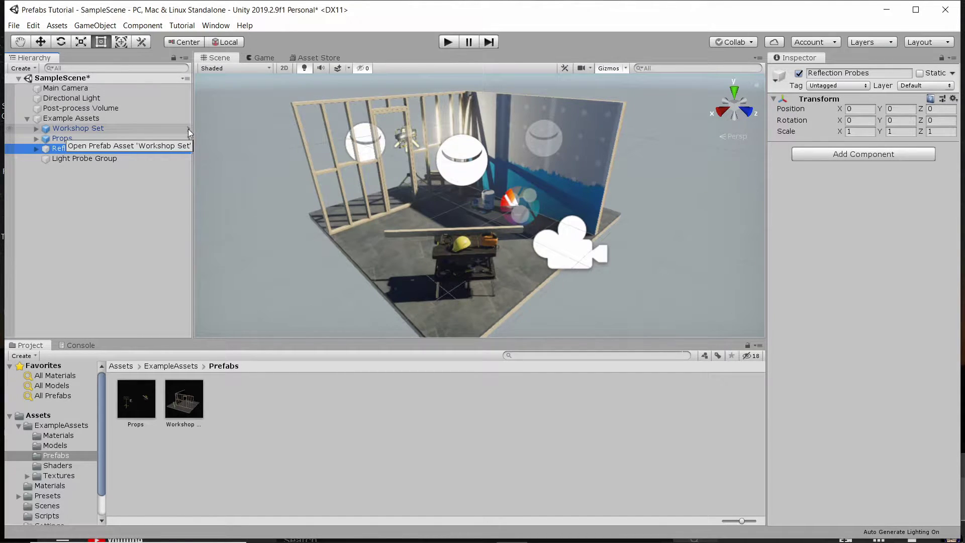
pyautogui.click(180, 130)
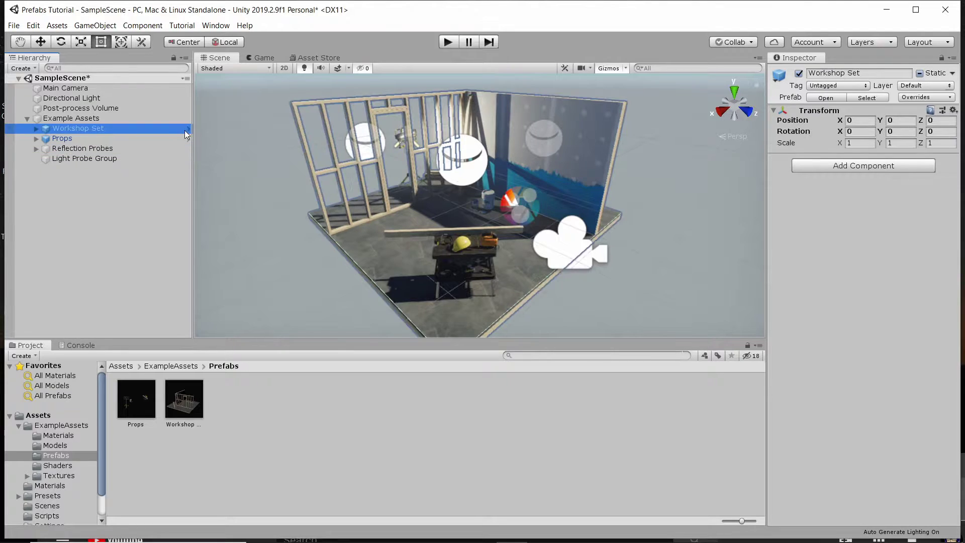
# In Workshop Set's Prefab Mode, set the Ground's Scale X and Z to 2
pyautogui.click(189, 130)
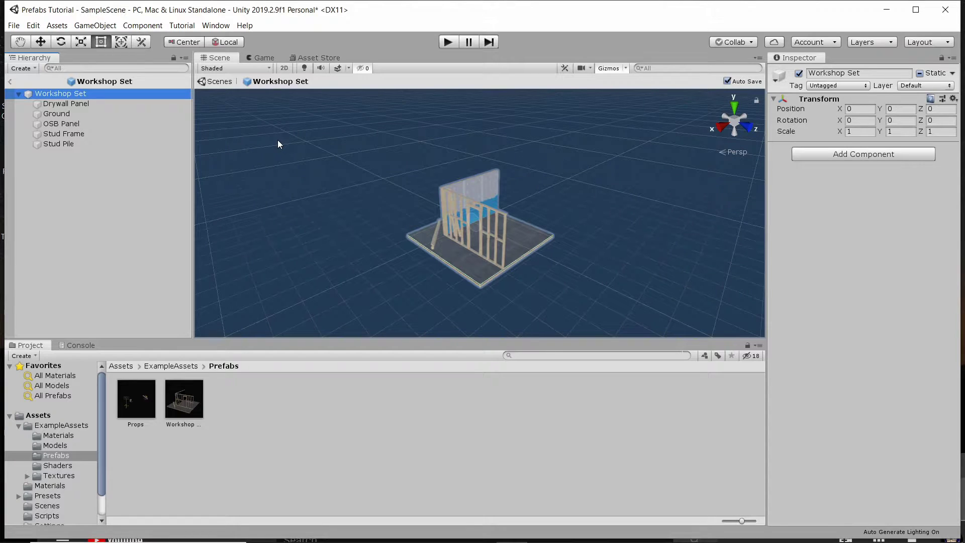
pyautogui.click(115, 103)
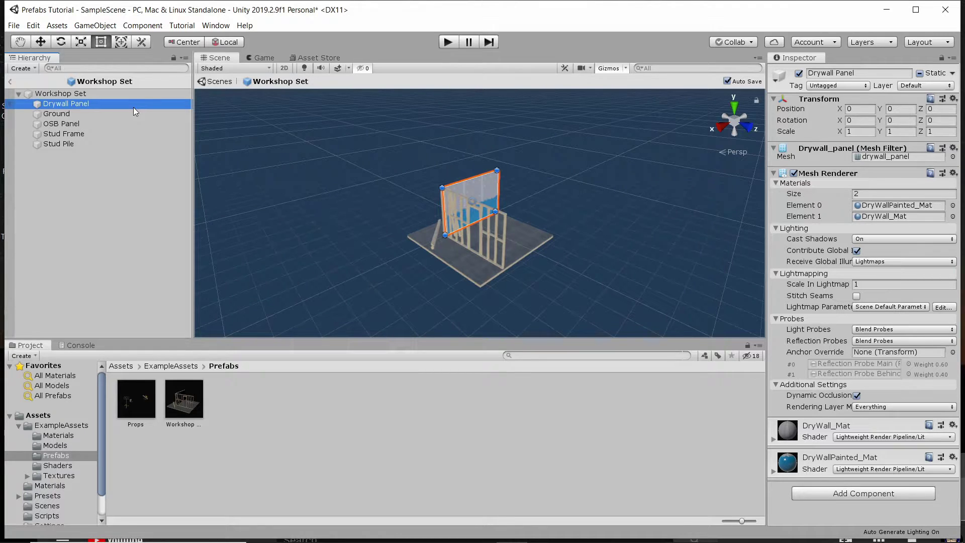
pyautogui.click(121, 114)
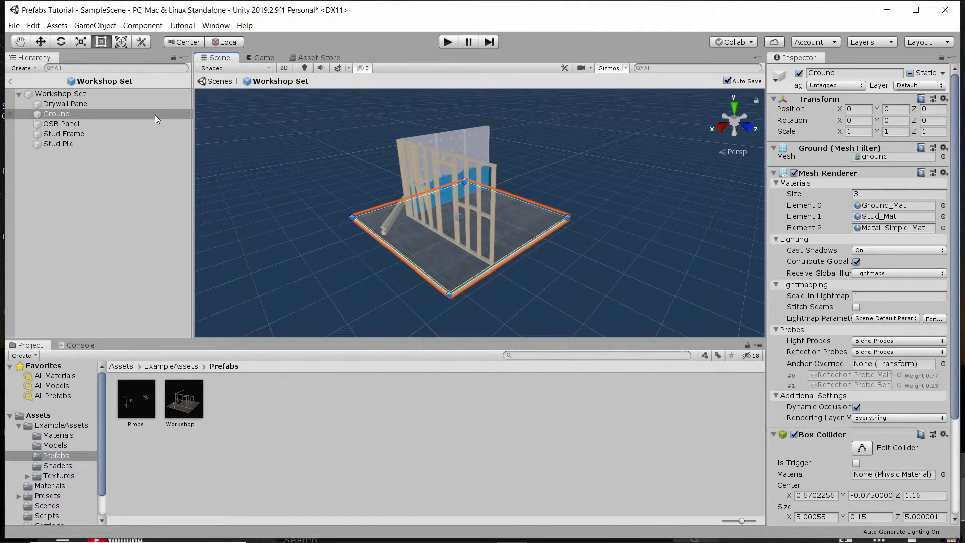
pyautogui.click(863, 131)
pyautogui.write('2')
pyautogui.press('Tab')
pyautogui.press('Tab')
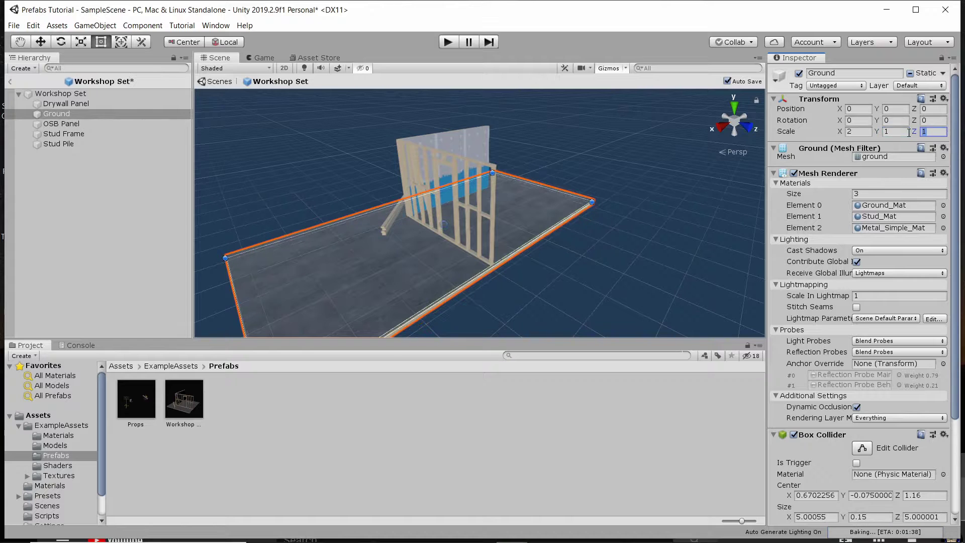
pyautogui.write('2')
pyautogui.scroll(-3, 435, 189)
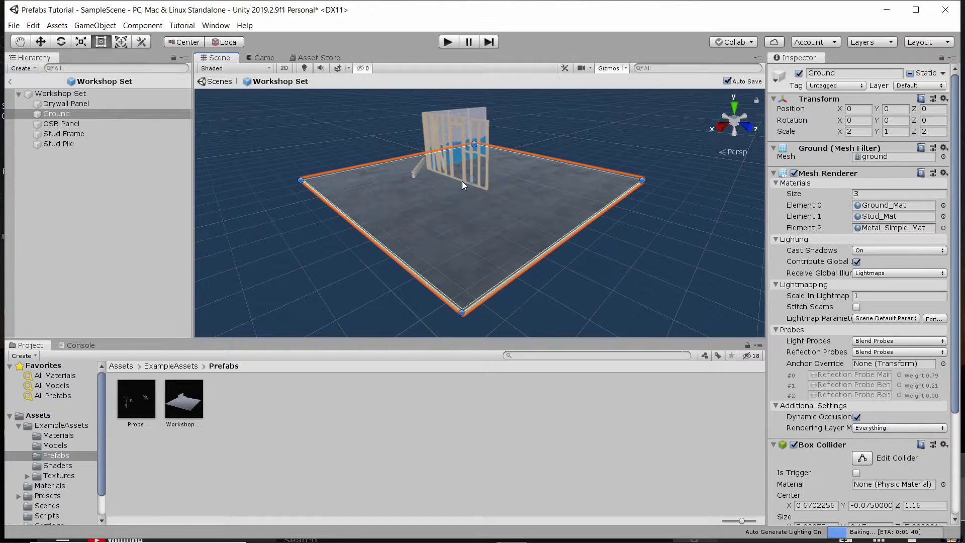
# Back in SampleScene, select and frame the Ground to see its 2, 1, 2 scale
pyautogui.click(11, 82)
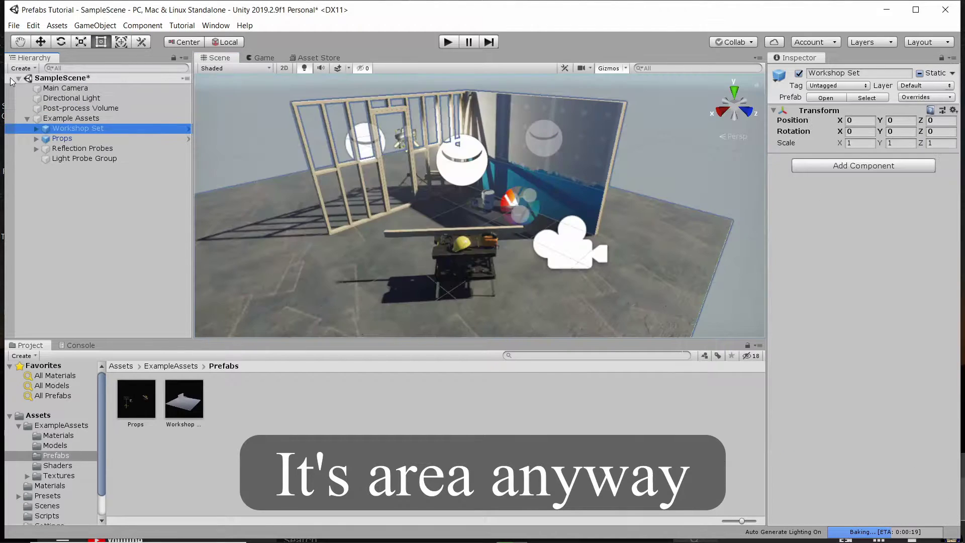
pyautogui.scroll(-8, 306, 180)
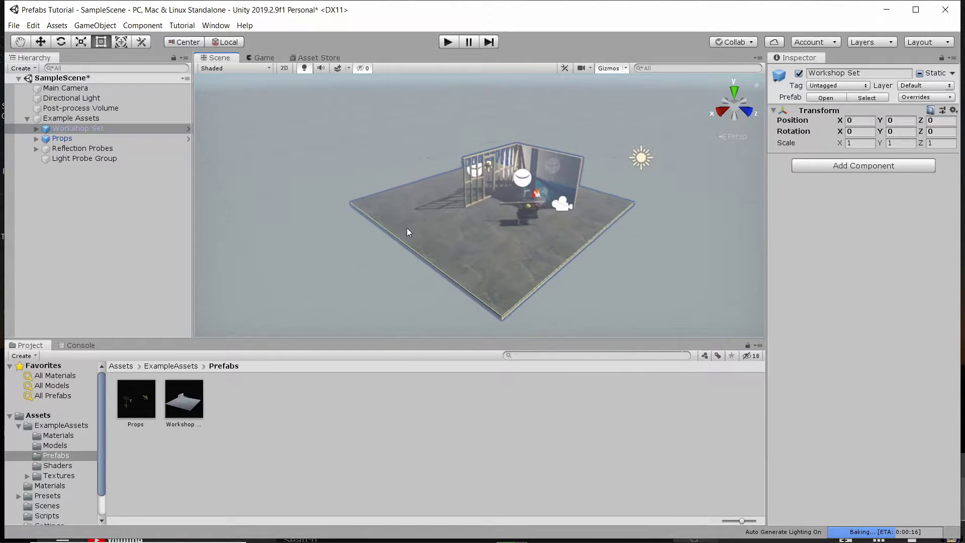
pyautogui.click(399, 216)
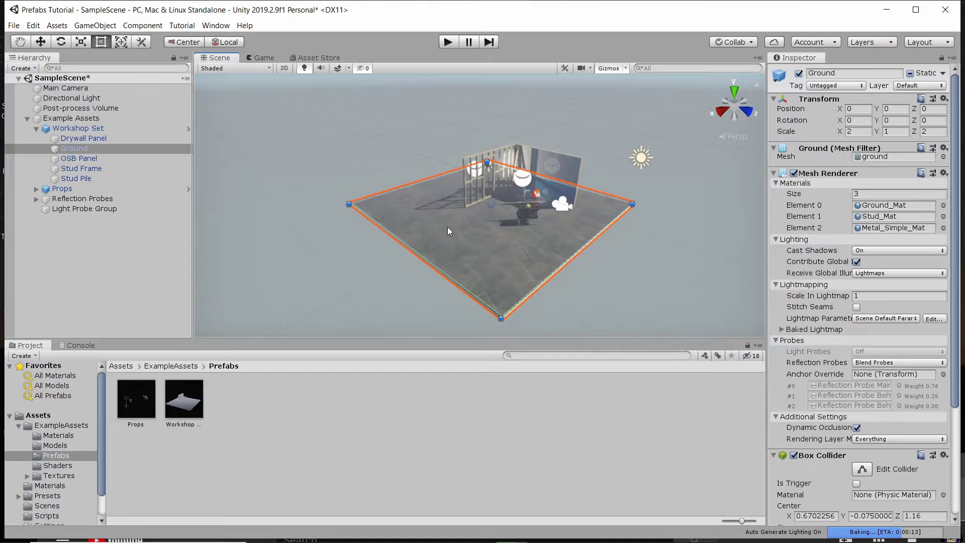
pyautogui.moveTo(447, 227); pyautogui.dragTo(416, 244, button='middle')
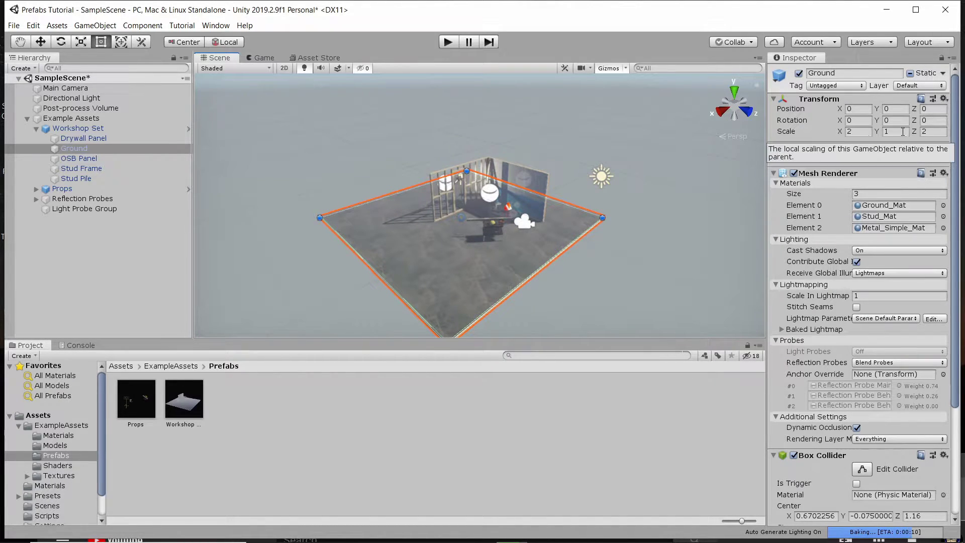
pyautogui.press('f')
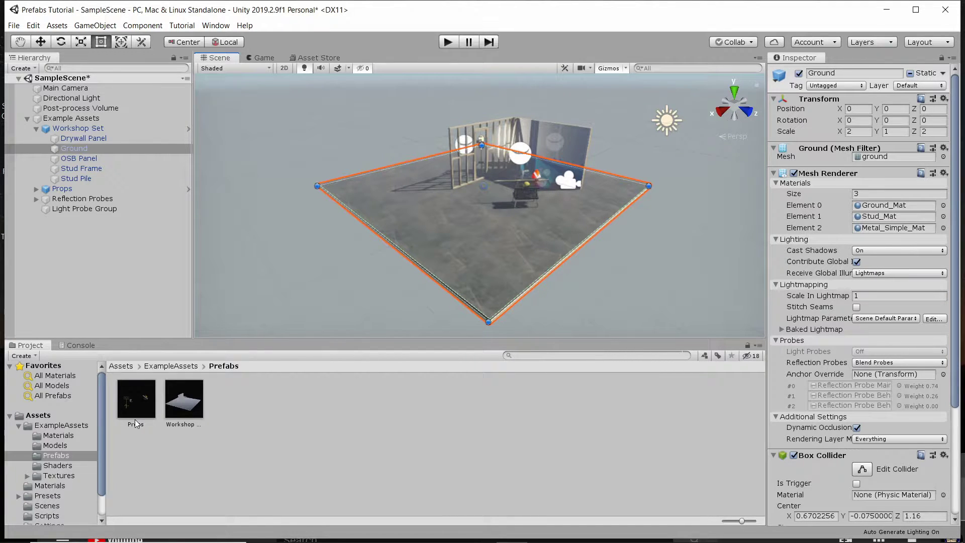
pyautogui.doubleClick(176, 411)
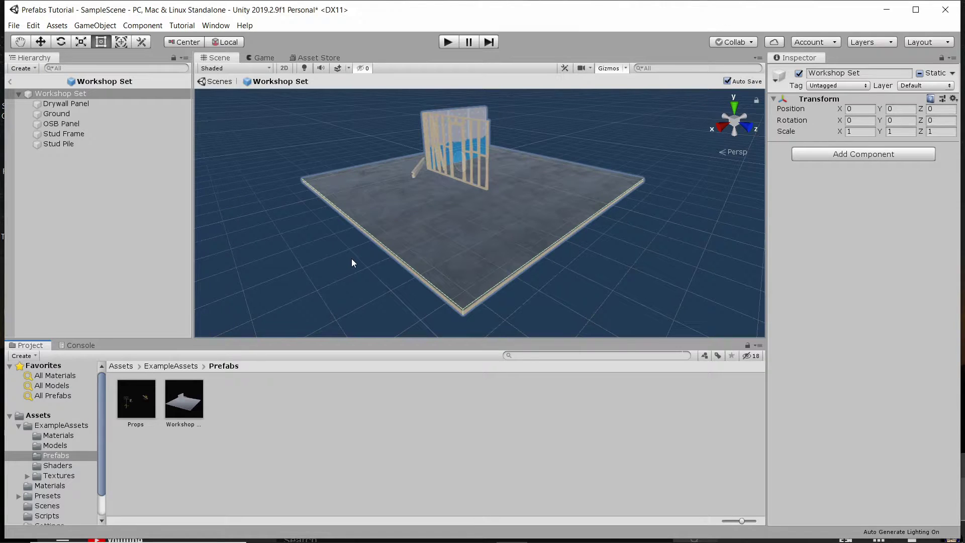
pyautogui.click(169, 114)
pyautogui.click(216, 81)
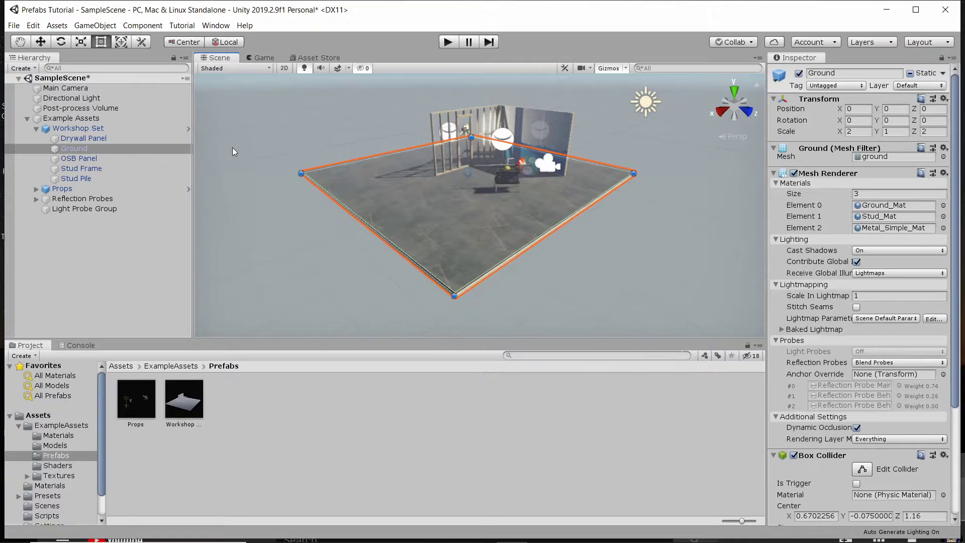
# Set the scene Ground's Scale X and Z to 1 as an instance override
pyautogui.click(137, 127)
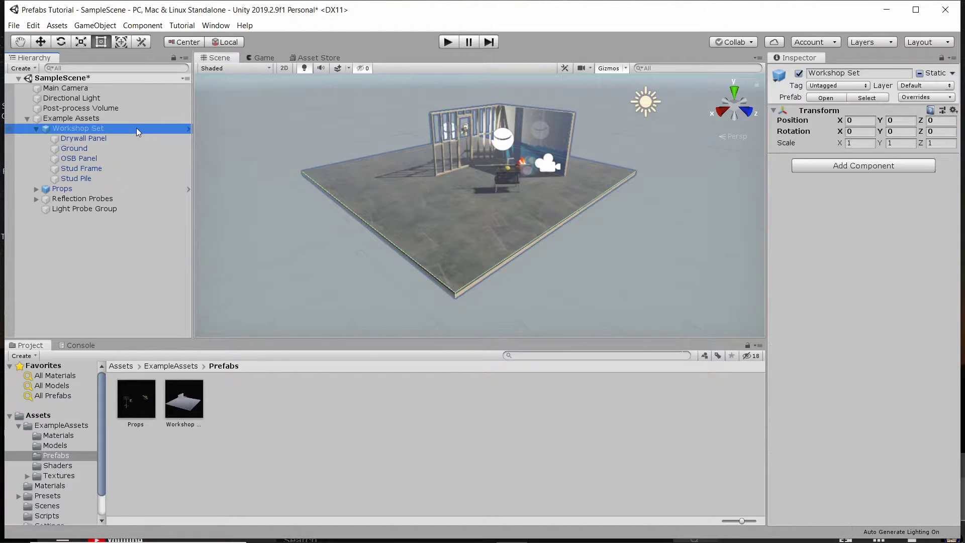
pyautogui.click(118, 147)
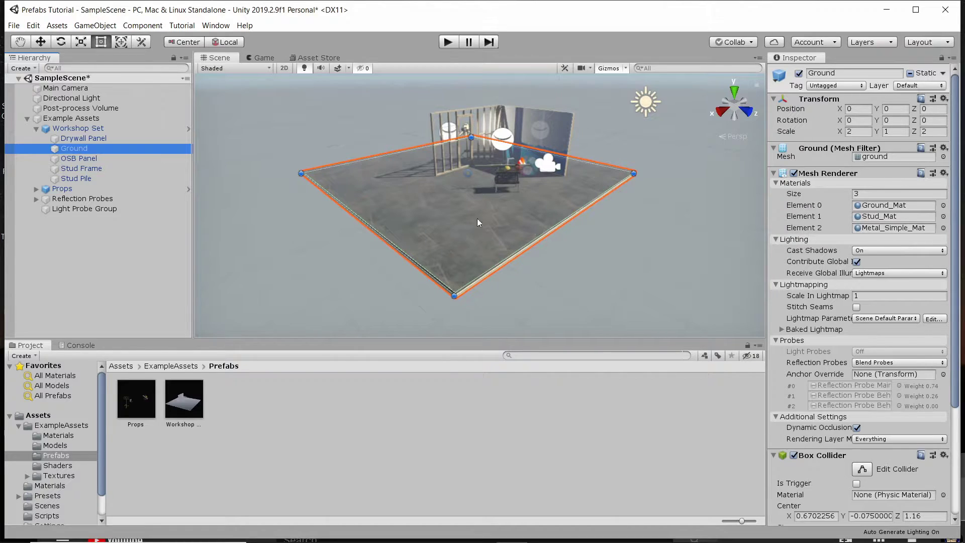
pyautogui.click(858, 131)
pyautogui.write('1')
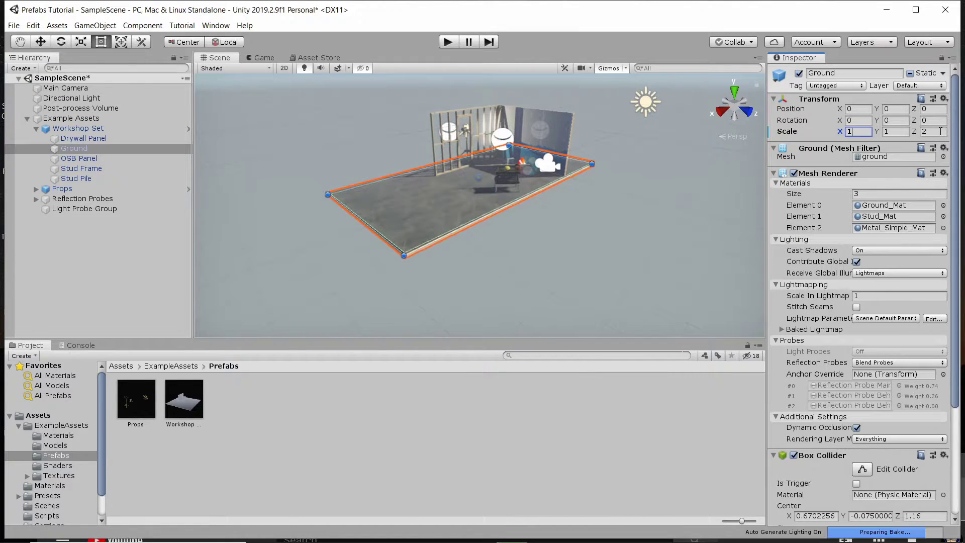
pyautogui.click(940, 131)
pyautogui.write('1')
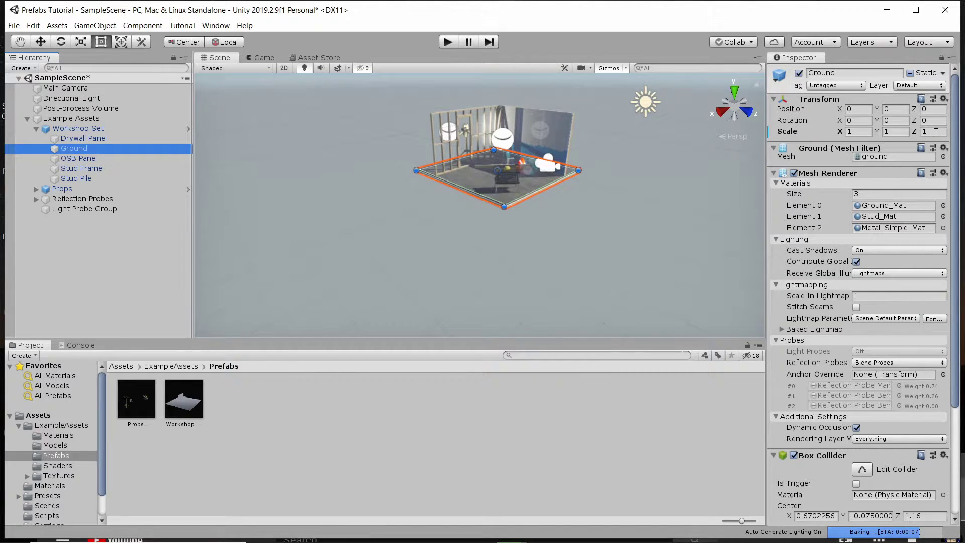
# Open the Workshop Set prefab to confirm its Ground still has scale 2, then return
pyautogui.scroll(3, 453, 151)
pyautogui.click(188, 128)
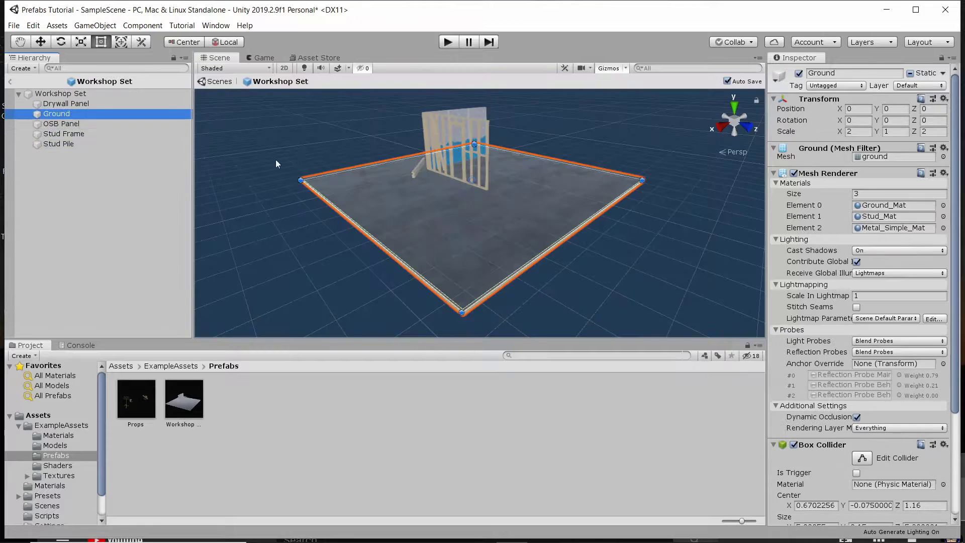
pyautogui.click(512, 232)
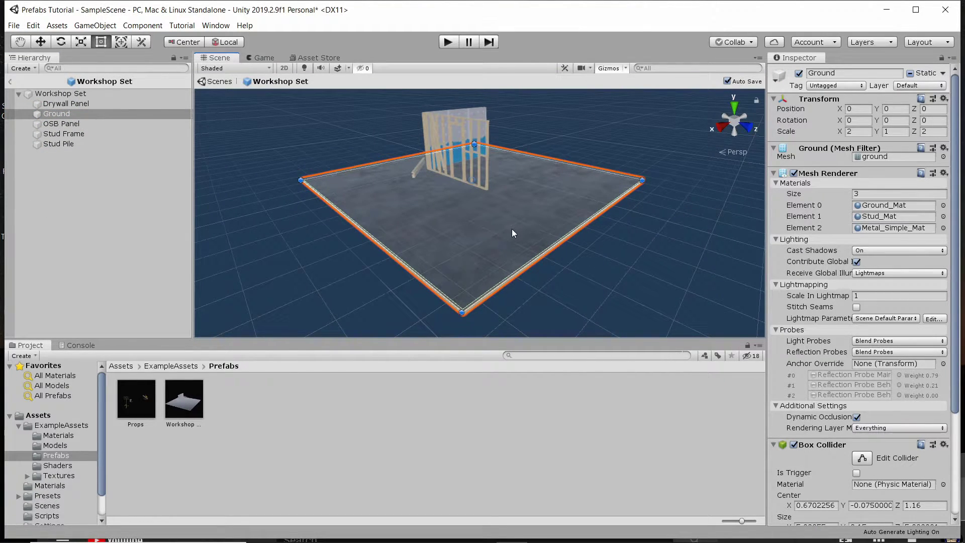
pyautogui.click(9, 82)
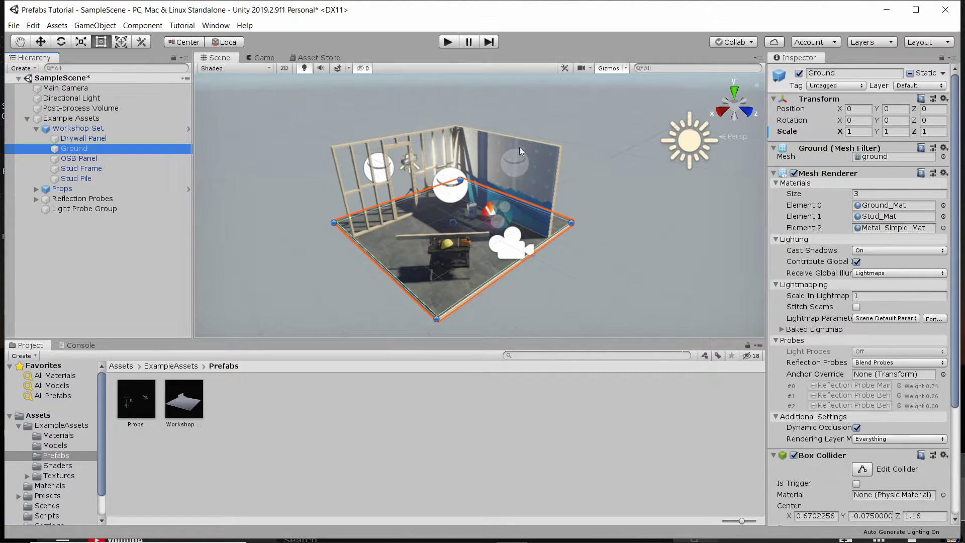
# View the Scale override's Apply/Revert options without choosing, then select Workshop Set
pyautogui.scroll(-2, 666, 230)
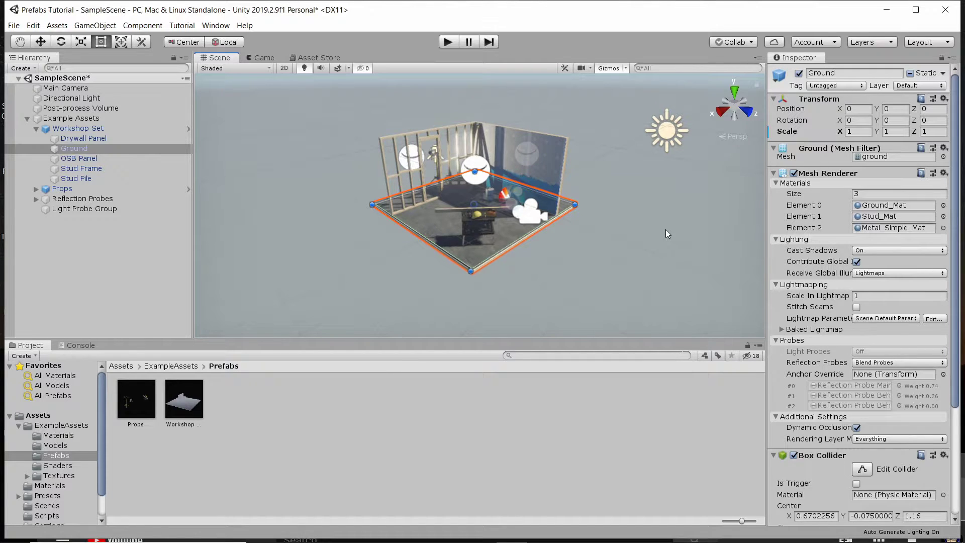
pyautogui.rightClick(798, 131)
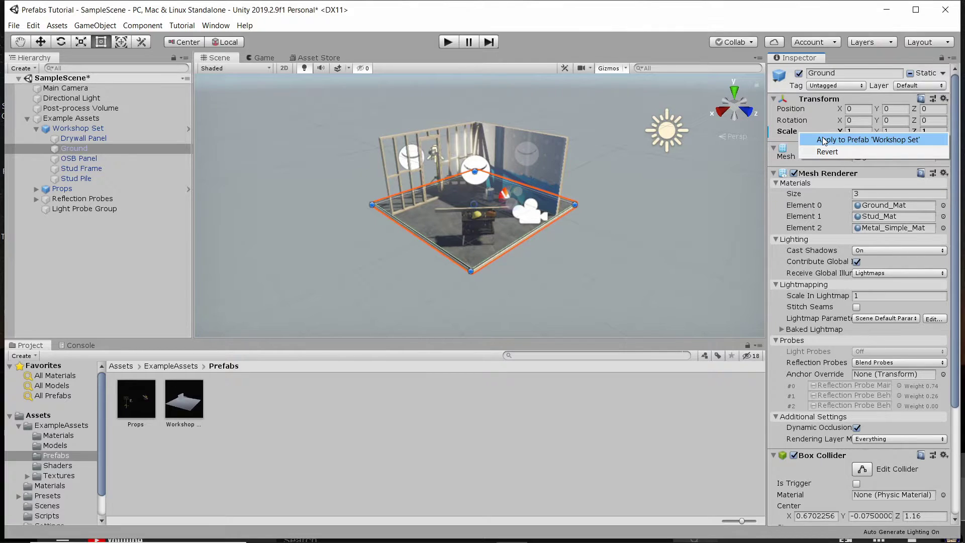
pyautogui.click(216, 131)
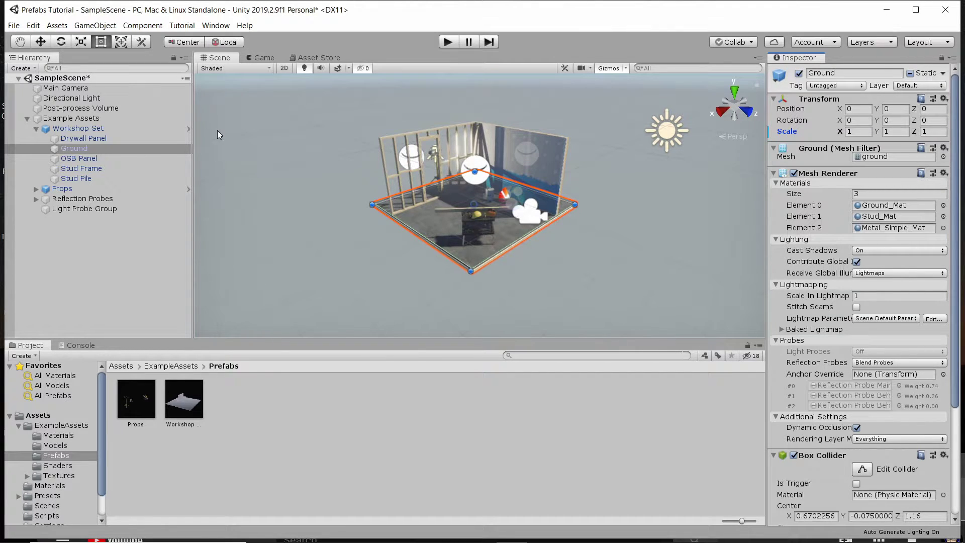
pyautogui.click(147, 132)
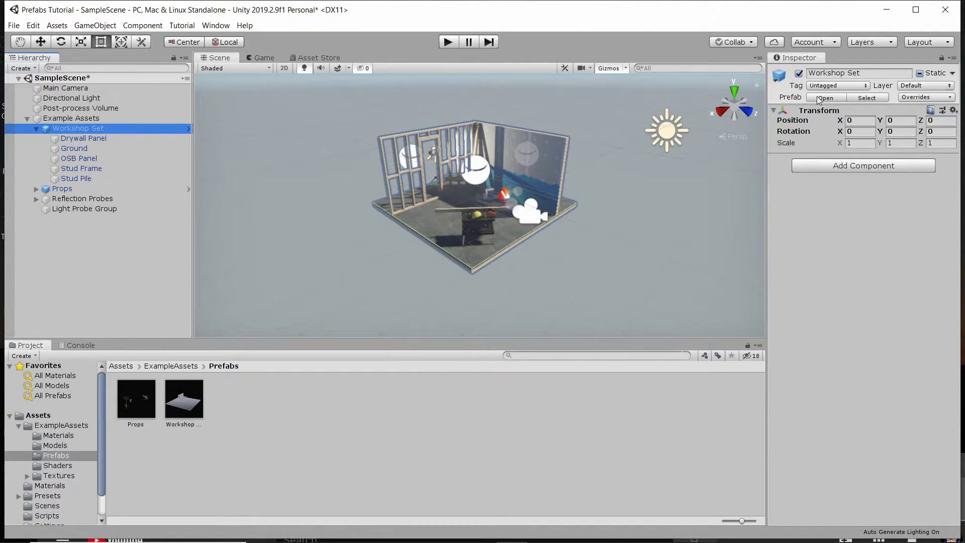
# Open Workshop Set's Overrides dropdown, which lists Ground's Transform as modified
pyautogui.click(866, 98)
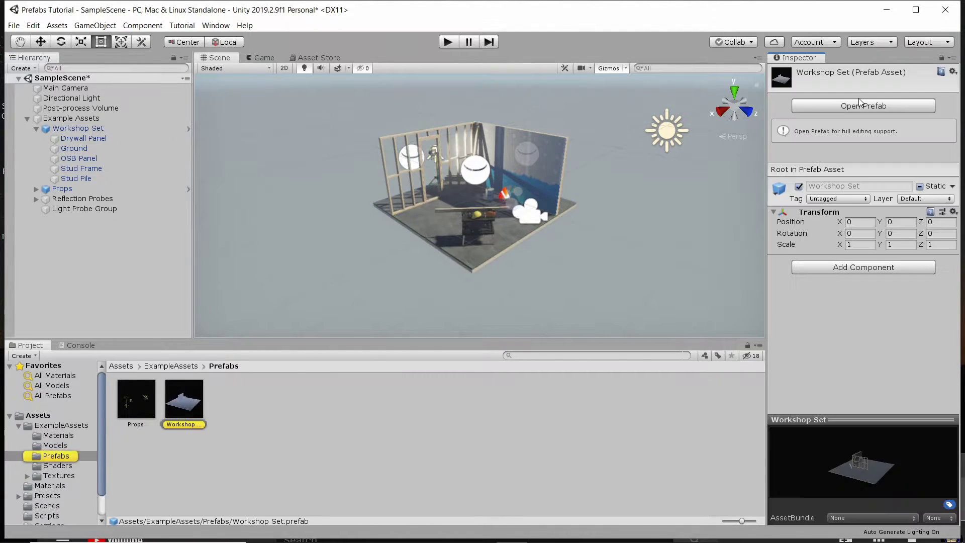
pyautogui.hotkey('ctrl', 'z')
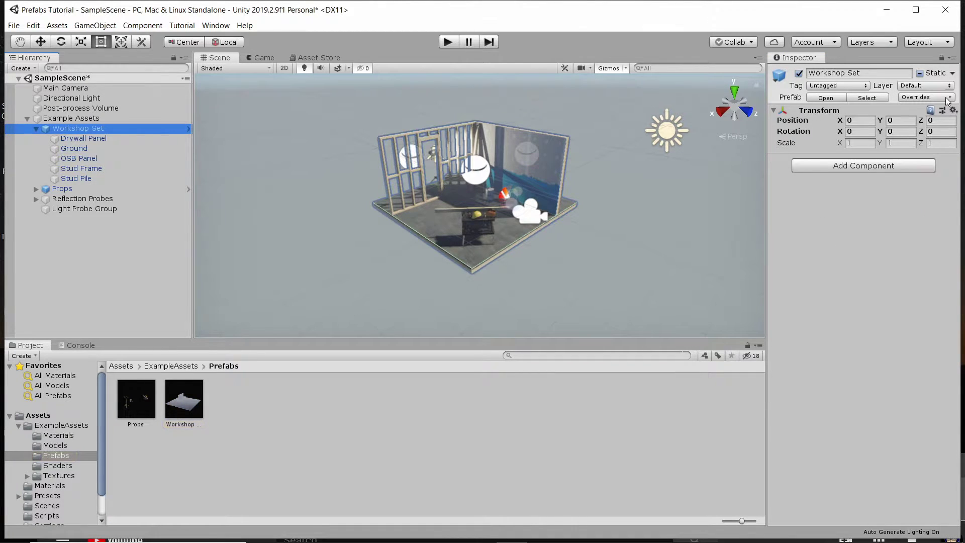
pyautogui.click(947, 99)
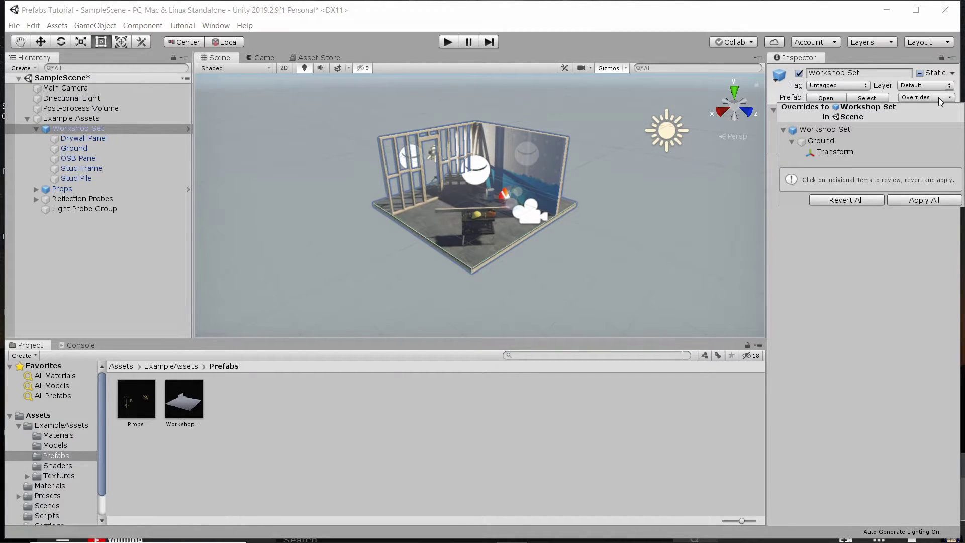
# Apply the Ground's scale override to the Workshop Set prefab
pyautogui.click(866, 198)
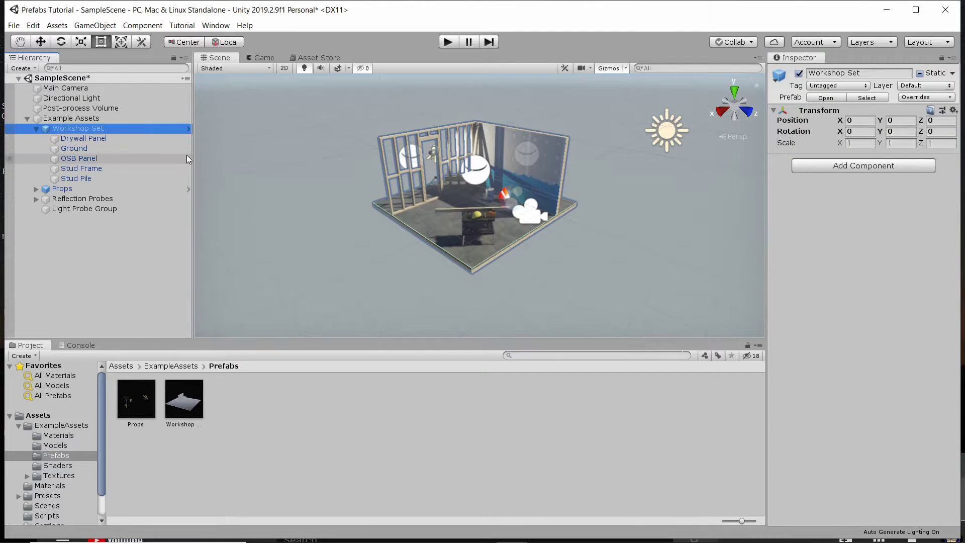
pyautogui.click(74, 149)
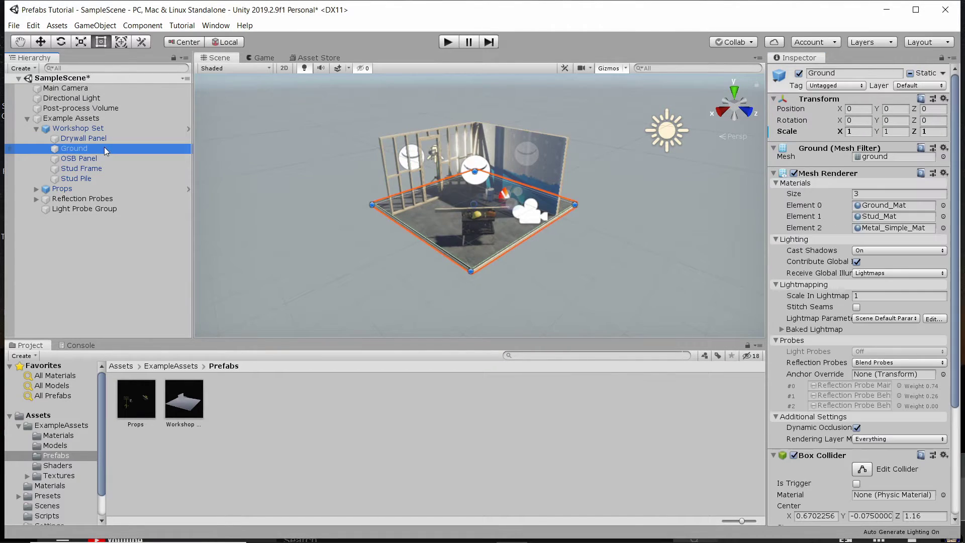
pyautogui.rightClick(810, 134)
pyautogui.click(792, 134)
pyautogui.rightClick(801, 133)
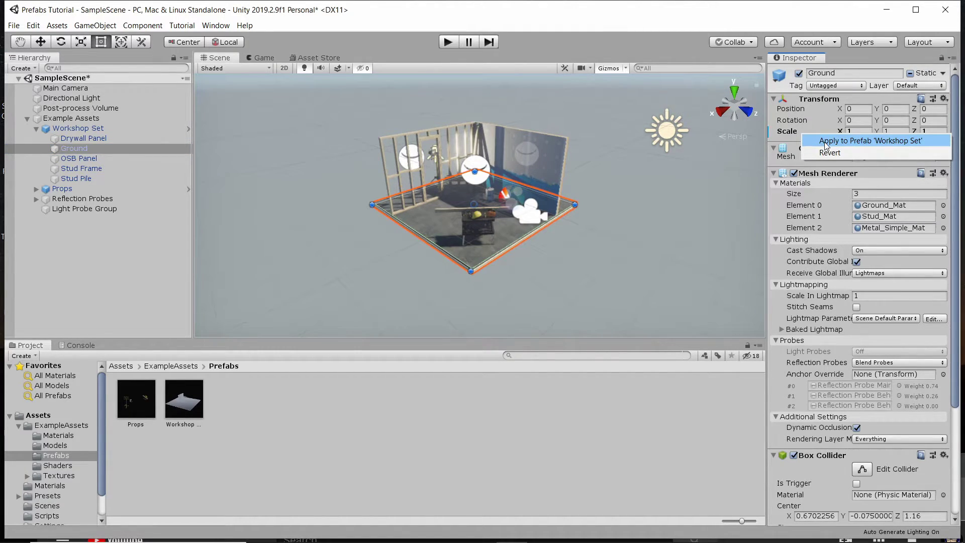
pyautogui.click(825, 142)
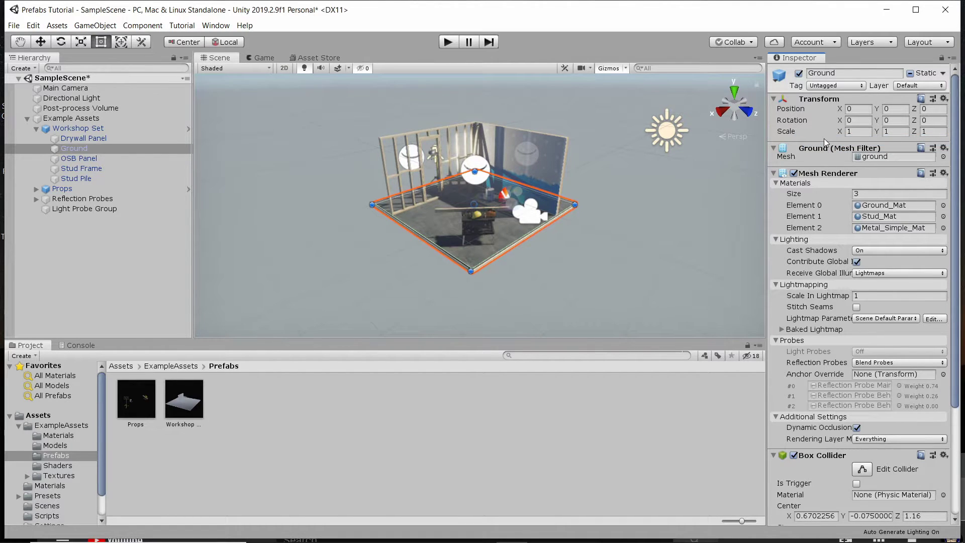
# Open the Workshop Set prefab and check that its Ground is now scale 1, 1, 1
pyautogui.click(90, 128)
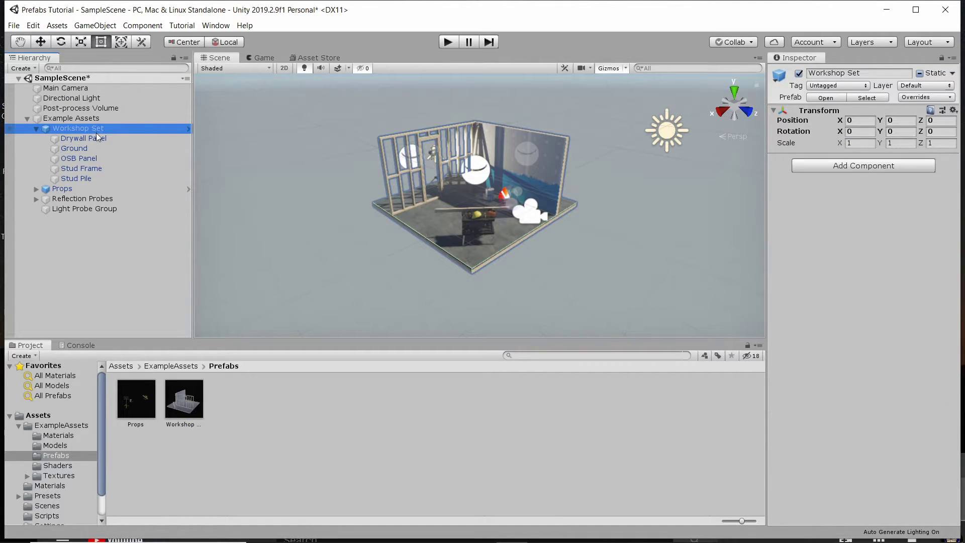
pyautogui.click(867, 98)
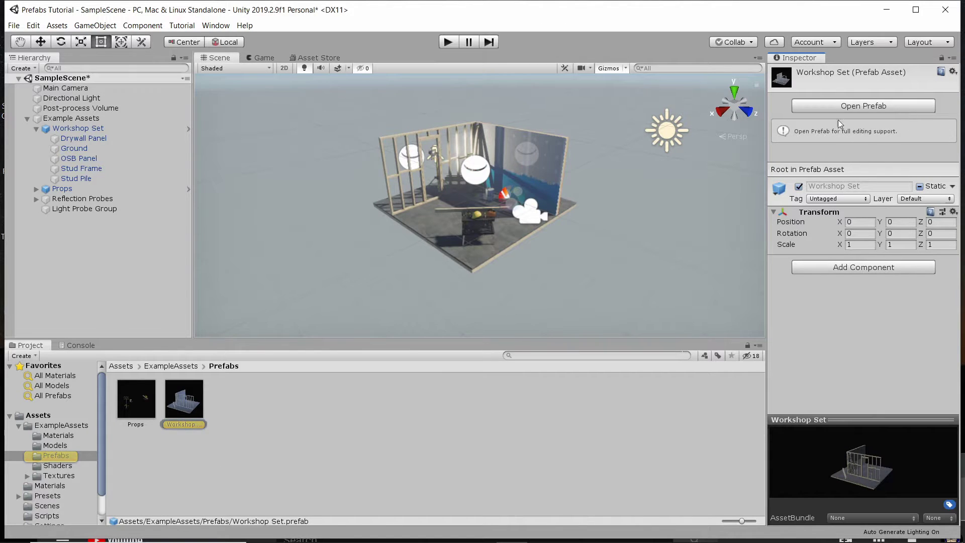
pyautogui.click(894, 107)
pyautogui.keyDown('alt'); pyautogui.moveTo(435, 156); pyautogui.dragTo(431, 192); pyautogui.keyUp('alt')
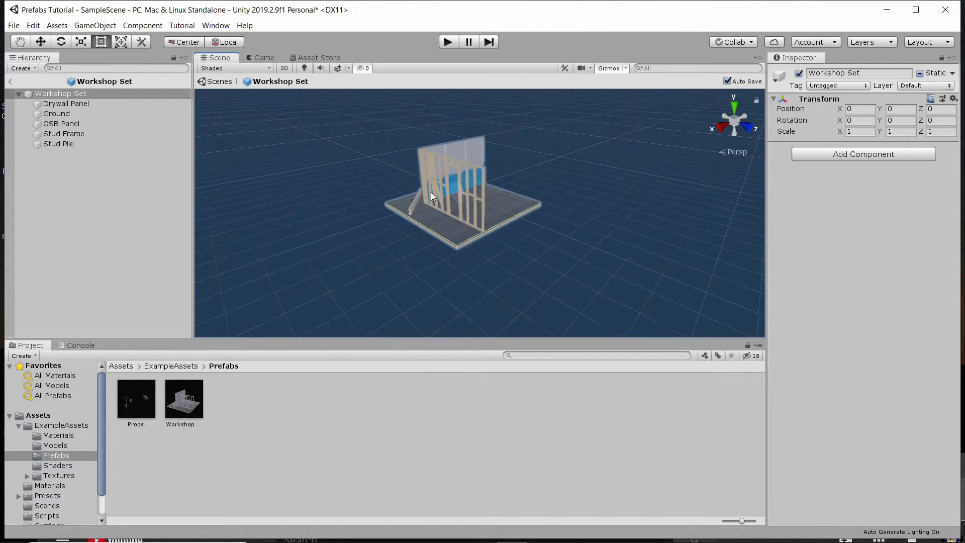
pyautogui.scroll(3, 433, 194)
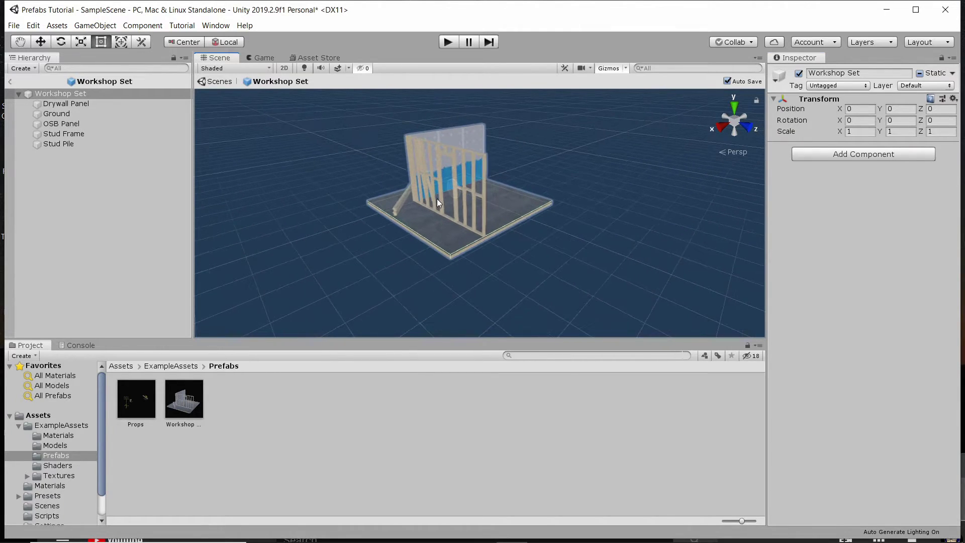
pyautogui.click(516, 208)
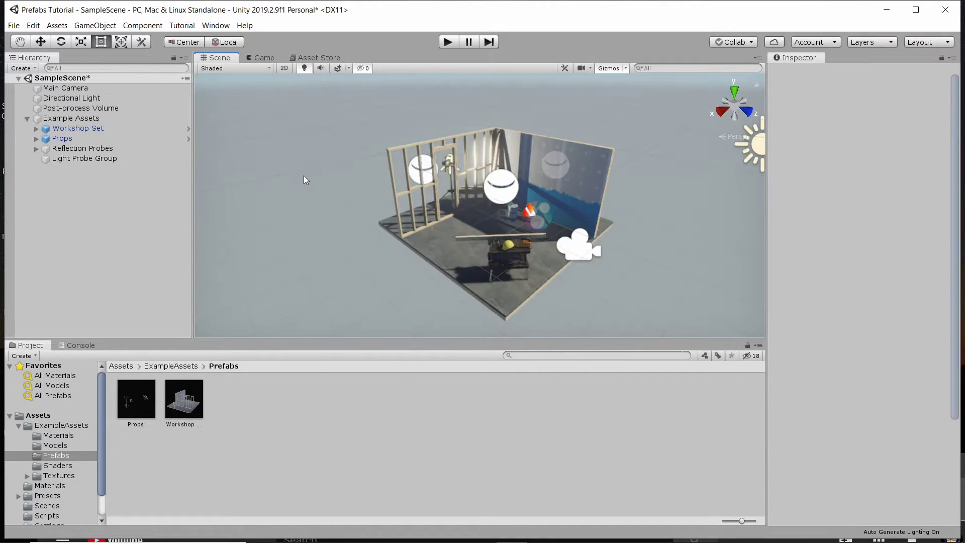
# Create a Sphere under Example Assets and save it as Sphere.prefab in Prefabs
pyautogui.rightClick(115, 118)
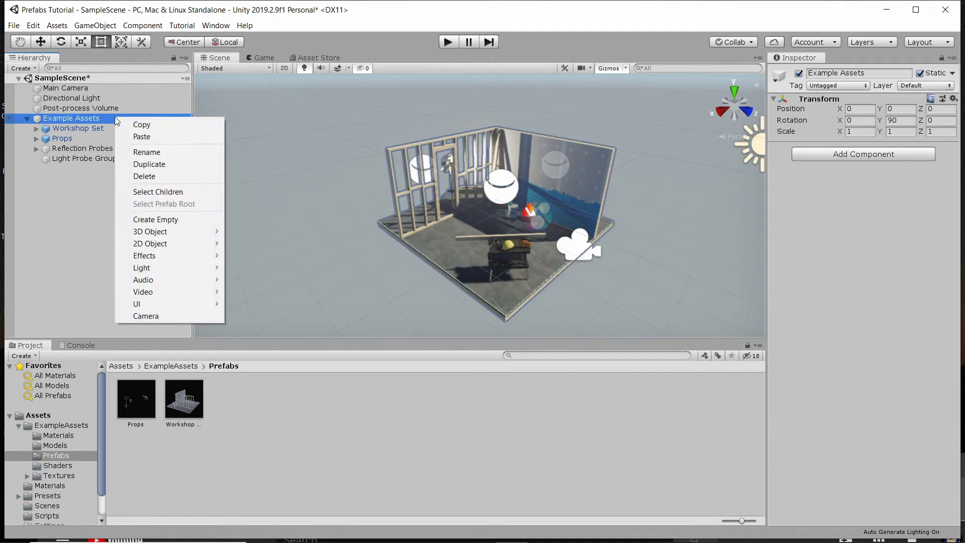
pyautogui.moveTo(144, 234)
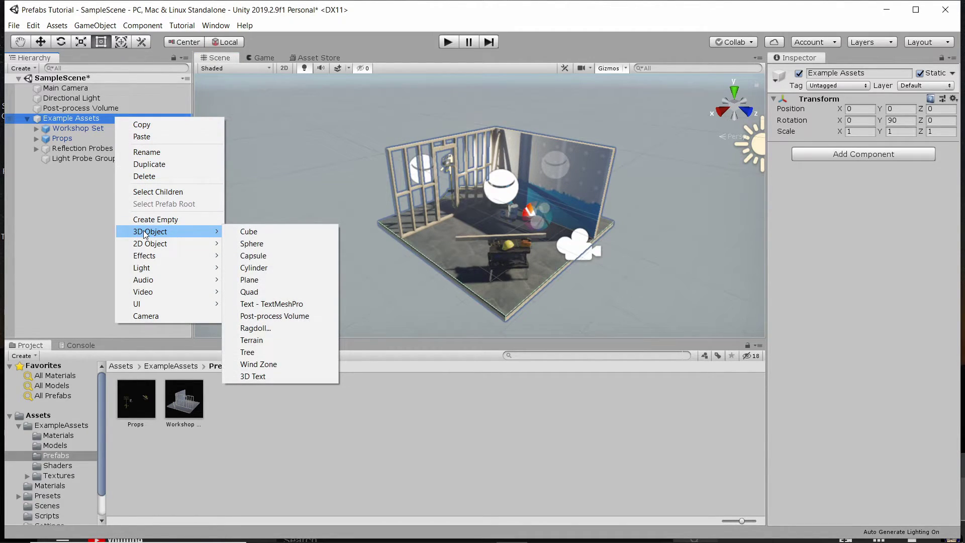
pyautogui.click(252, 244)
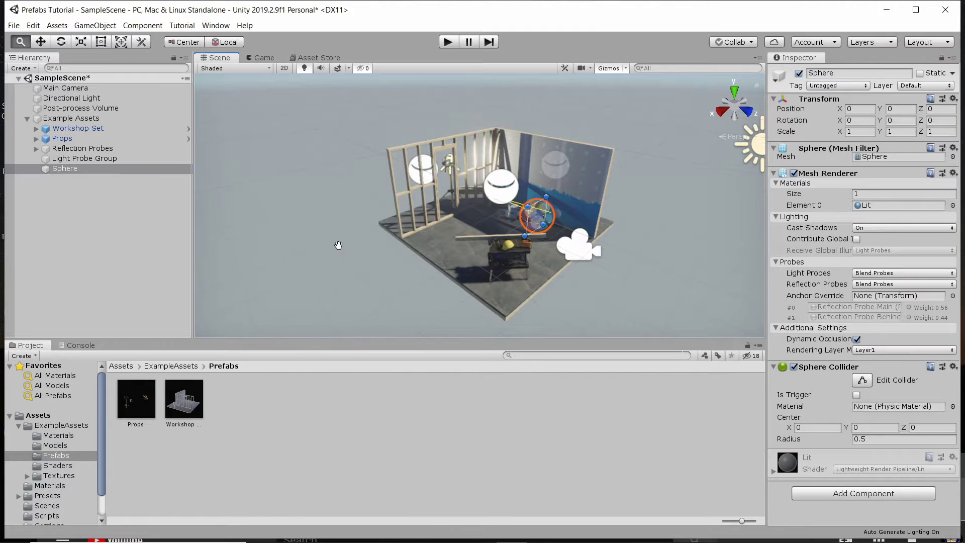
pyautogui.press('f')
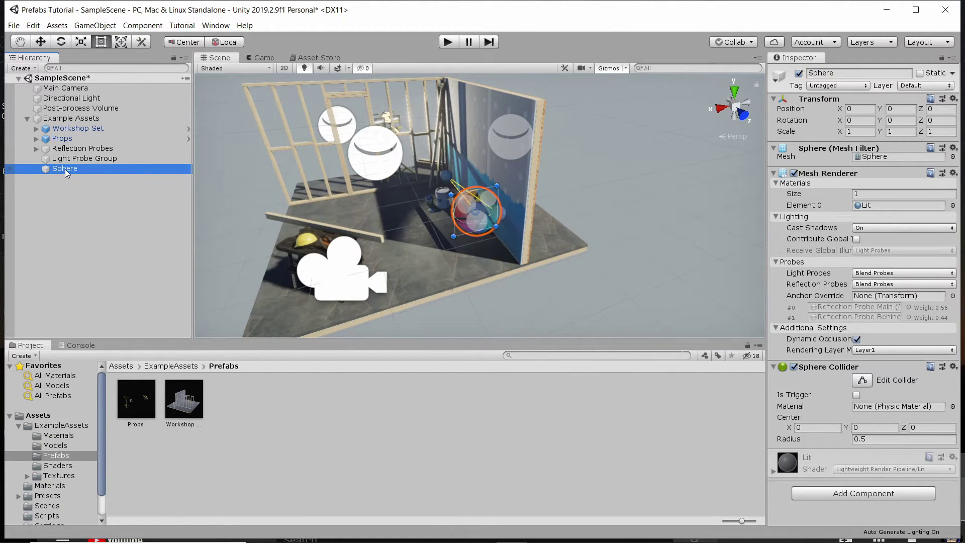
pyautogui.moveTo(65, 169); pyautogui.dragTo(245, 404)
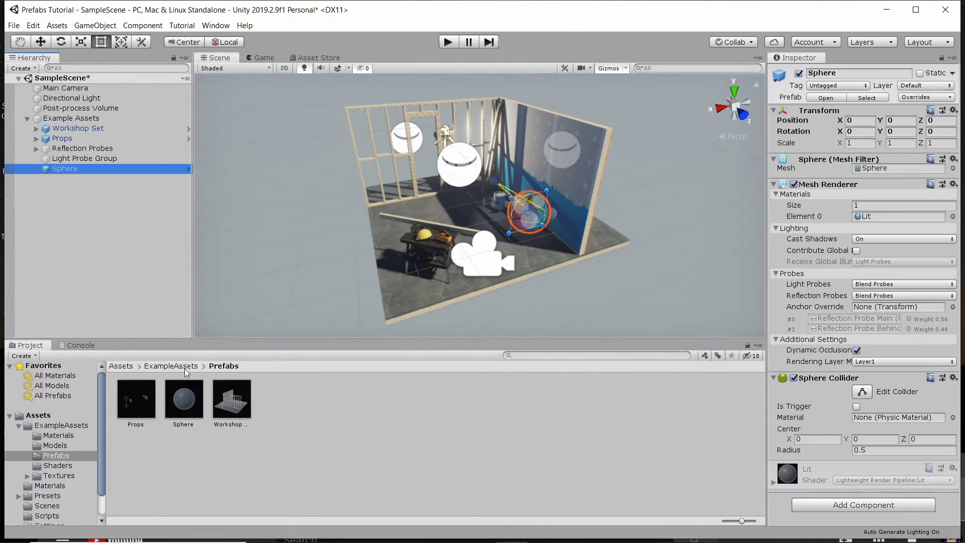
# In Prefab Mode, set the Sphere prefab's Transform scale to 5, 5, 5
pyautogui.click(187, 169)
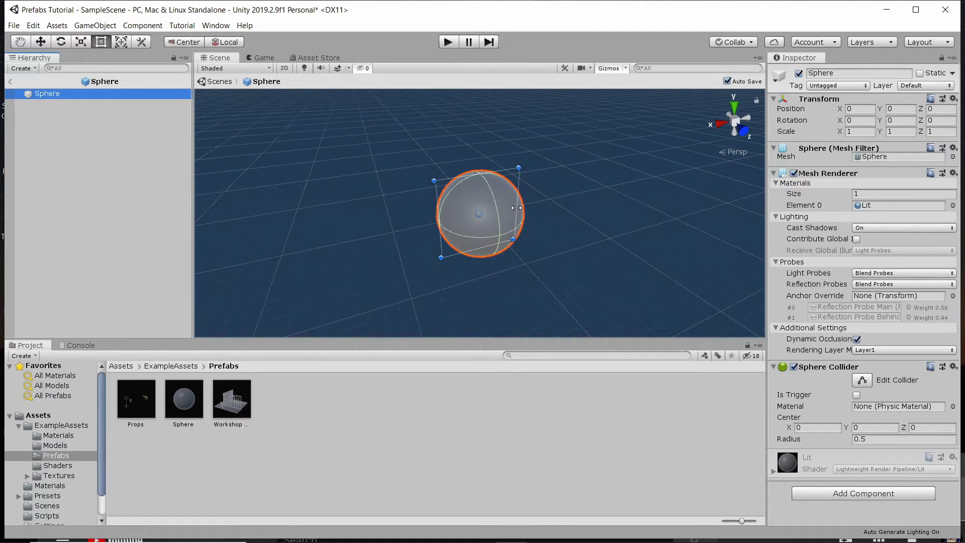
pyautogui.scroll(-2, 594, 185)
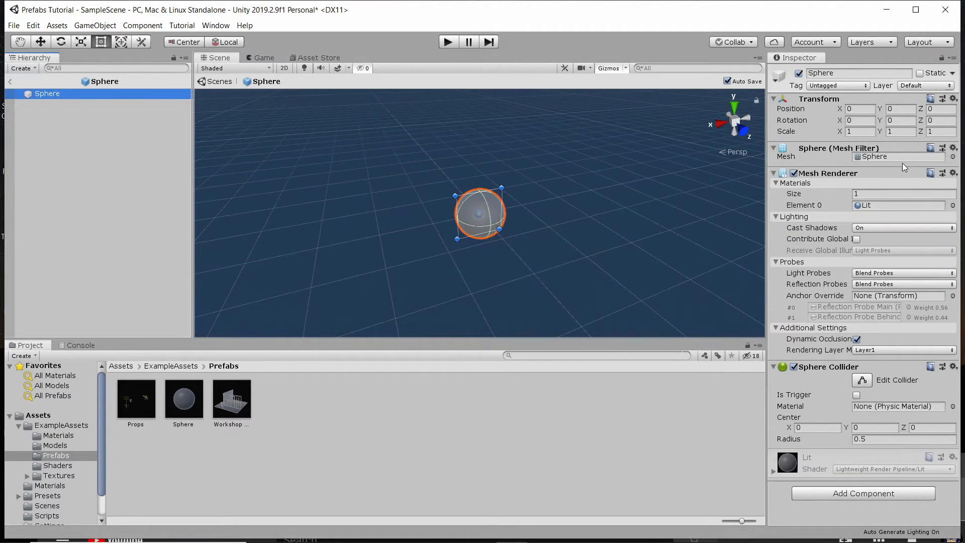
pyautogui.click(864, 134)
pyautogui.write('5')
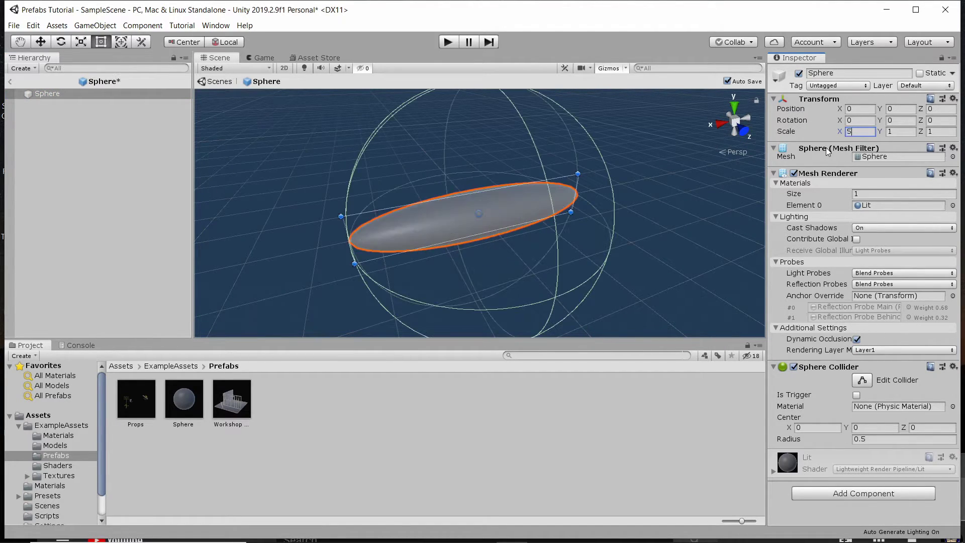
pyautogui.press('Tab')
pyautogui.write('5')
pyautogui.press('Tab')
pyautogui.write('5')
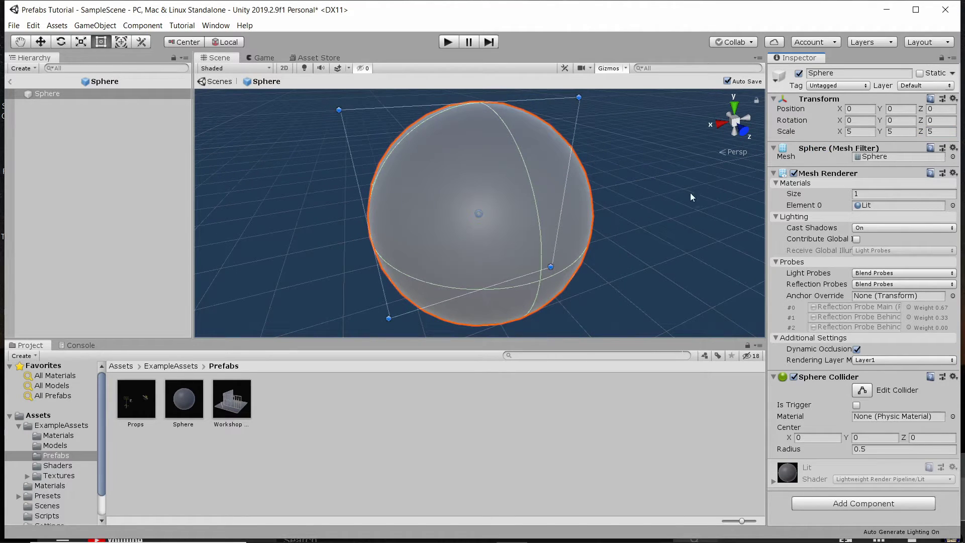
pyautogui.scroll(-3, 604, 186)
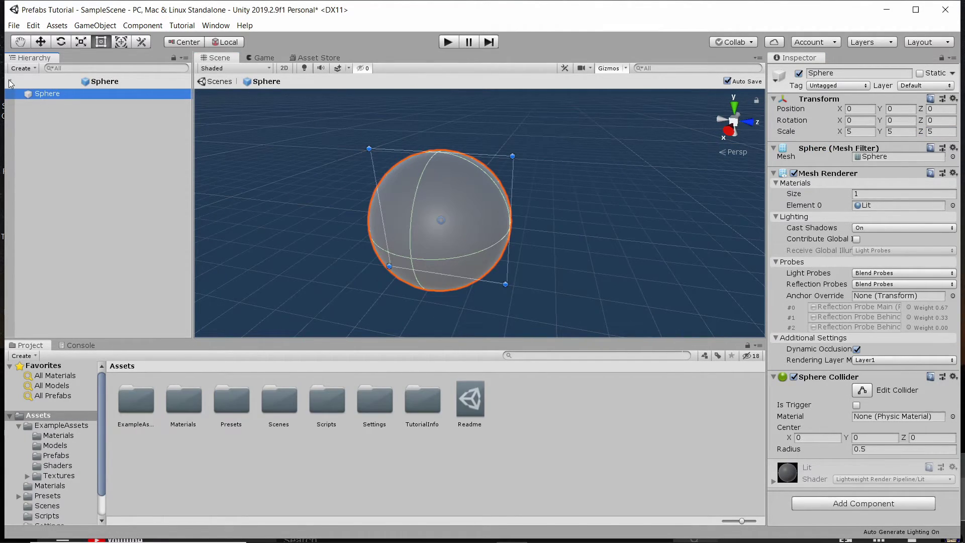
# Leave prefab editing and frame the Sphere in the Scene view
pyautogui.click(10, 82)
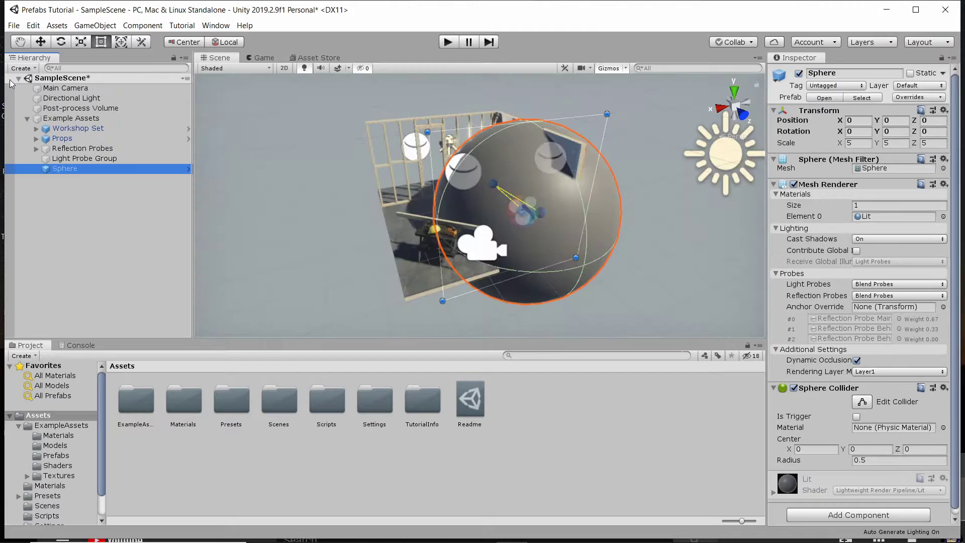
pyautogui.click(566, 242)
pyautogui.press('f')
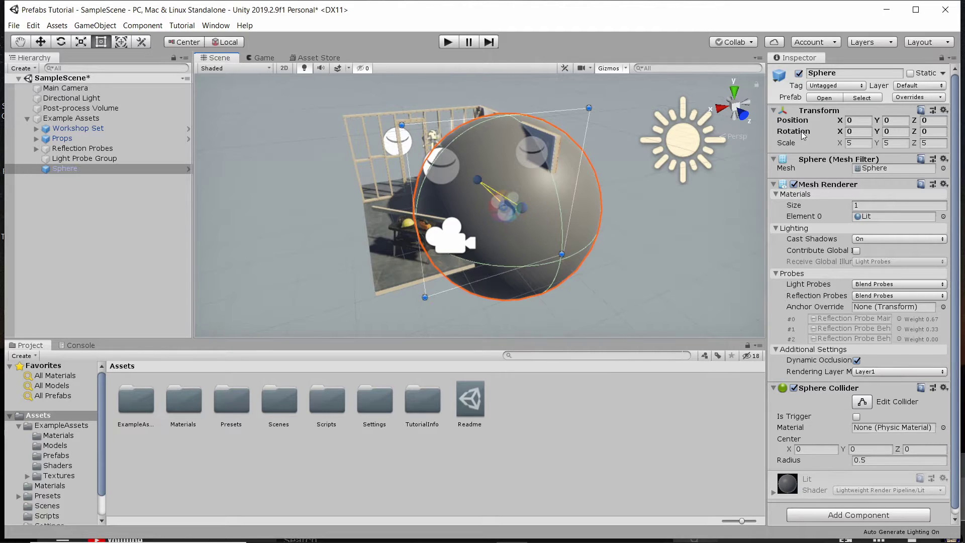
# Move the Sphere to position 1.74, 0.4, -9.48 beside the workshop, then deselect it
pyautogui.click(843, 121)
pyautogui.moveTo(843, 121); pyautogui.dragTo(911, 119)
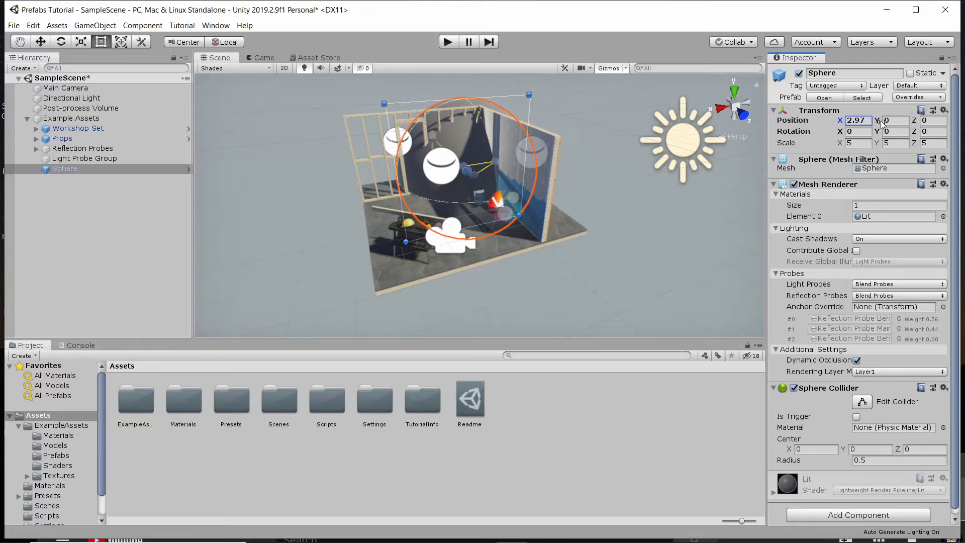
pyautogui.click(883, 121)
pyautogui.write('1.17')
pyautogui.press('Tab')
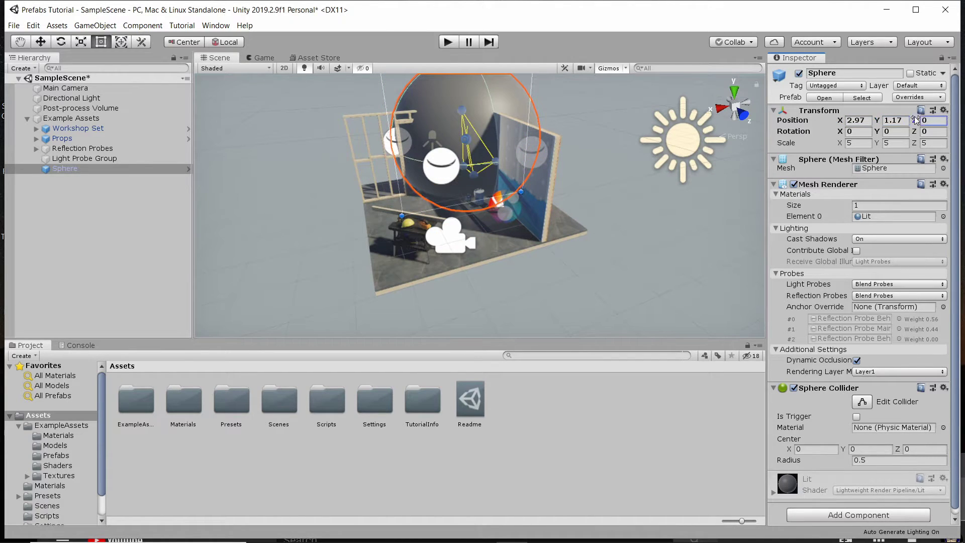
pyautogui.write('2.1')
pyautogui.moveTo(915, 120); pyautogui.dragTo(717, 122)
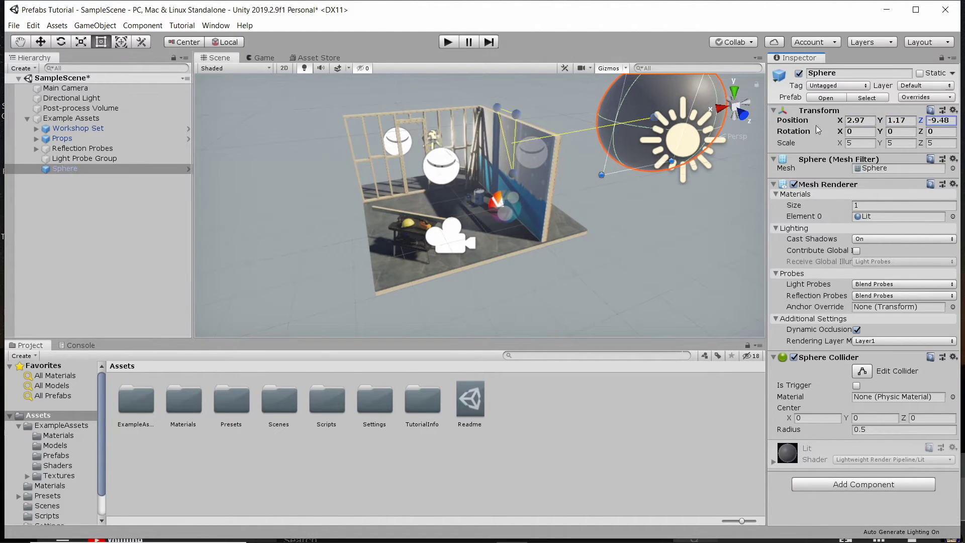
pyautogui.moveTo(883, 123); pyautogui.dragTo(818, 122)
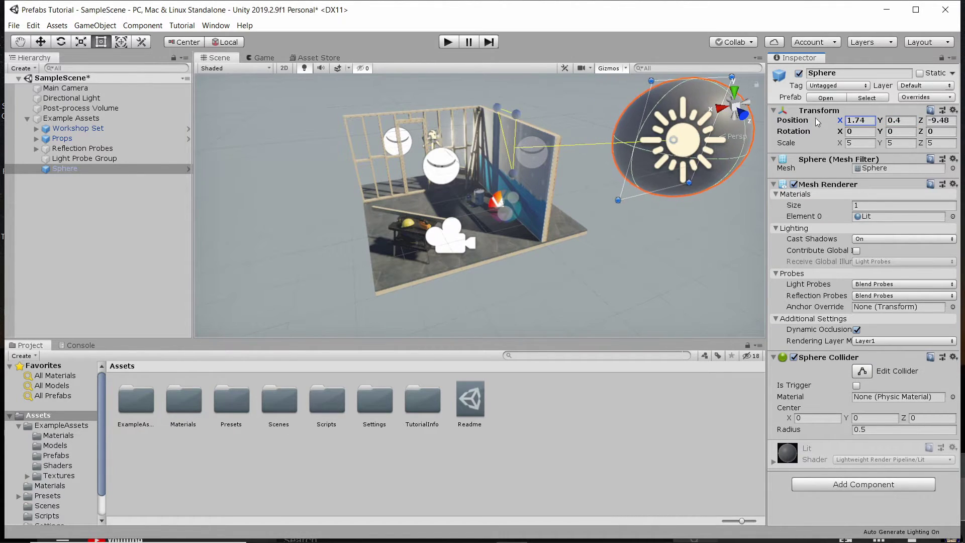
pyautogui.scroll(-1, 580, 173)
pyautogui.scroll(-3, 579, 172)
pyautogui.click(601, 230)
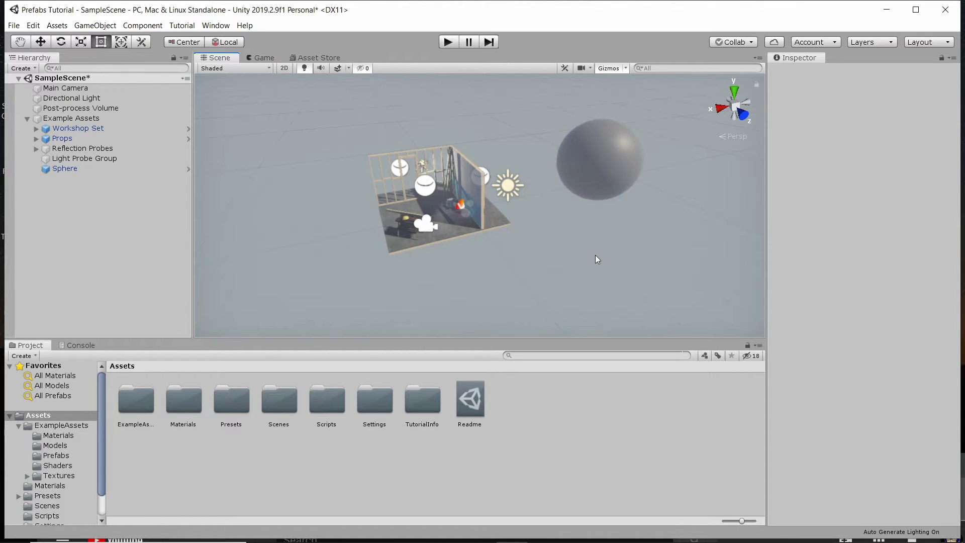
# Create a scene asset named SphereTest in the Scenes folder and open it, answering the save prompt
pyautogui.doubleClick(285, 393)
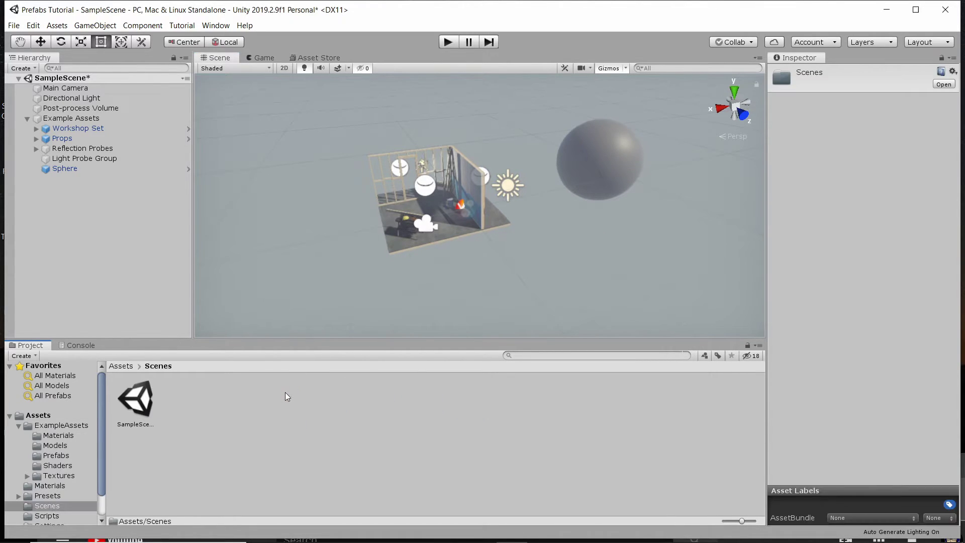
pyautogui.rightClick(216, 389)
pyautogui.moveTo(274, 136)
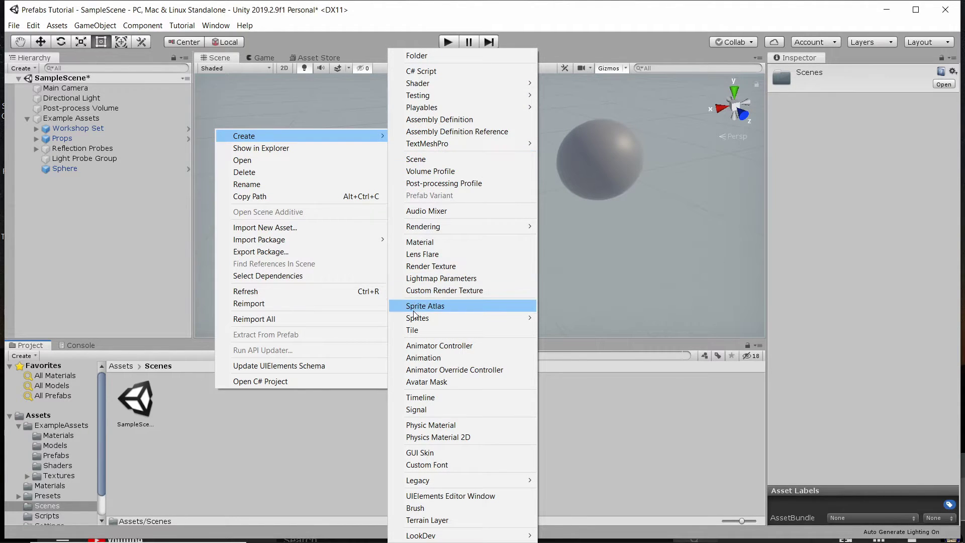
pyautogui.click(467, 159)
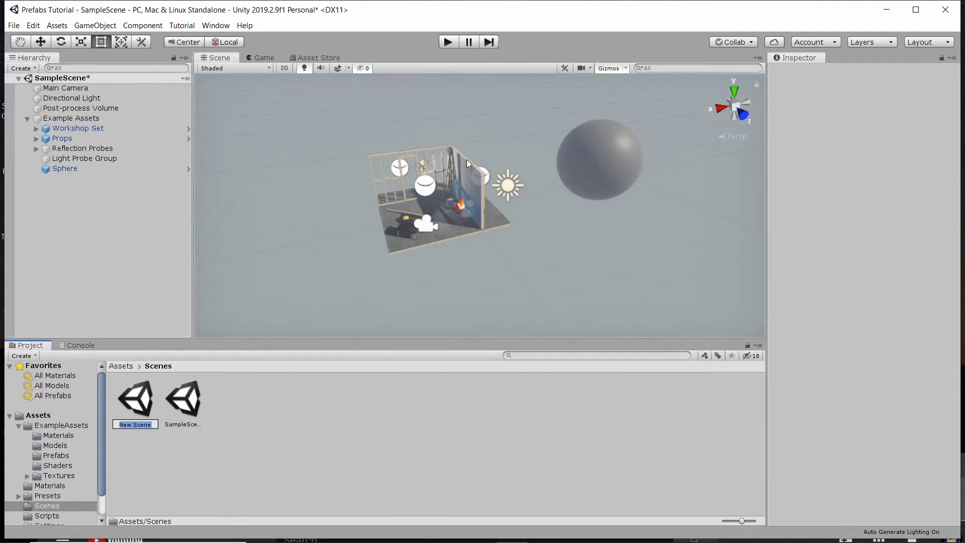
pyautogui.write('SphereTest')
pyautogui.press('Return')
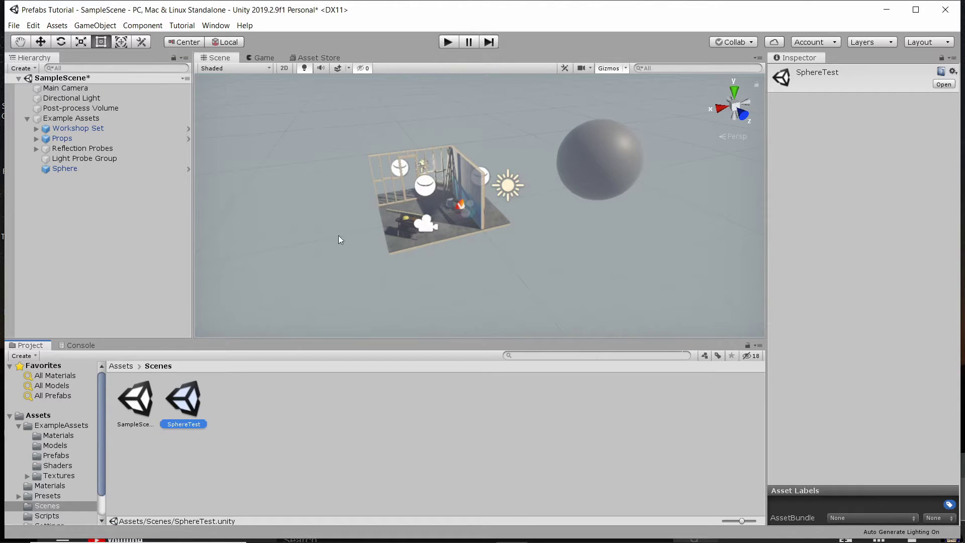
pyautogui.doubleClick(200, 390)
pyautogui.click(483, 303)
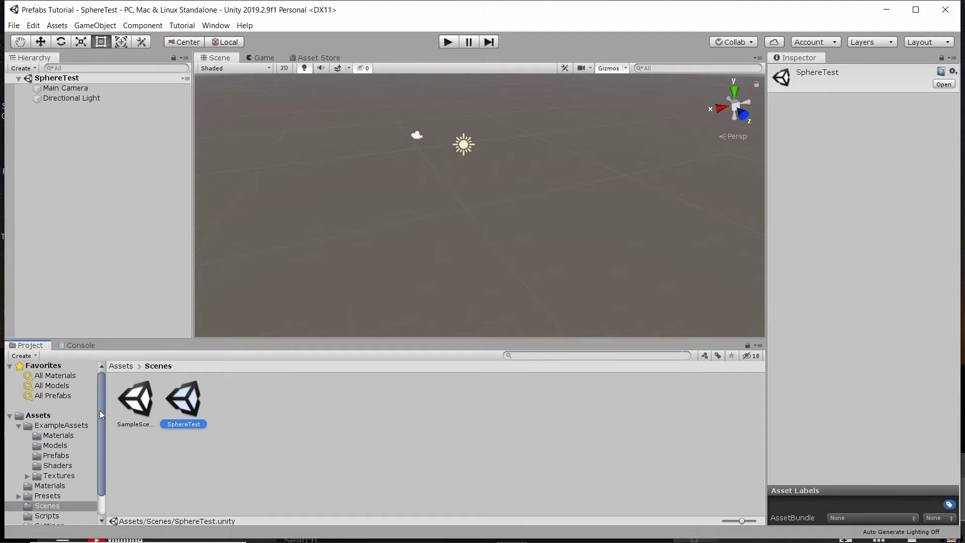
# Drag the Sphere prefab from ExampleAssets/Prefabs into the Hierarchy twice, creating Sphere and Sphere (1)
pyautogui.click(54, 456)
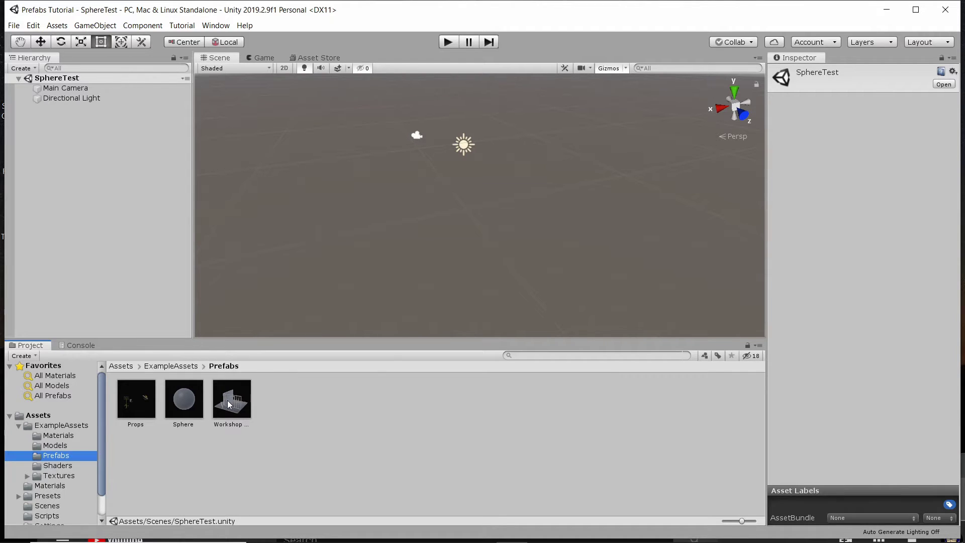
pyautogui.moveTo(189, 403); pyautogui.dragTo(88, 228)
pyautogui.scroll(3, 437, 198)
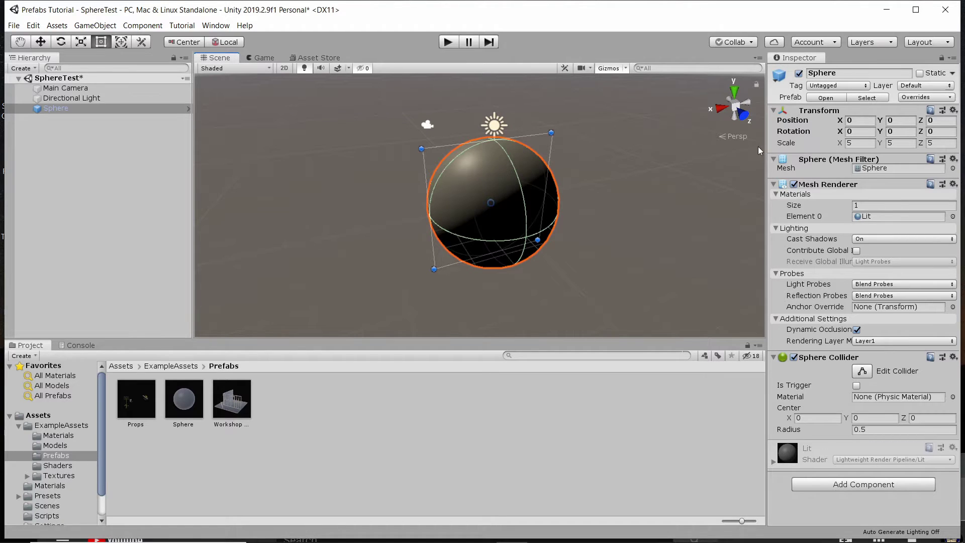
pyautogui.scroll(-3, 647, 175)
pyautogui.moveTo(188, 408); pyautogui.dragTo(99, 180)
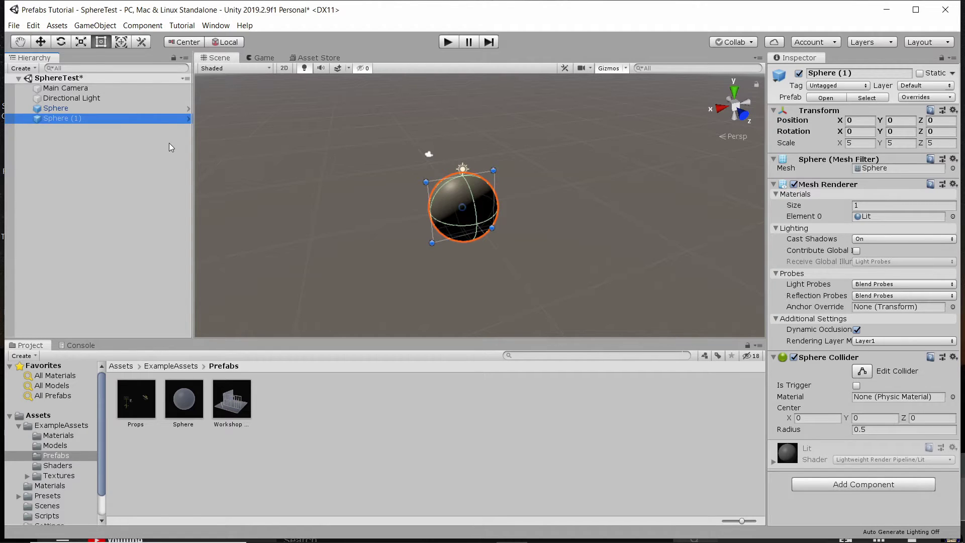
# Move Sphere (1) to Position X -15.42 and Y 3.26
pyautogui.click(845, 122)
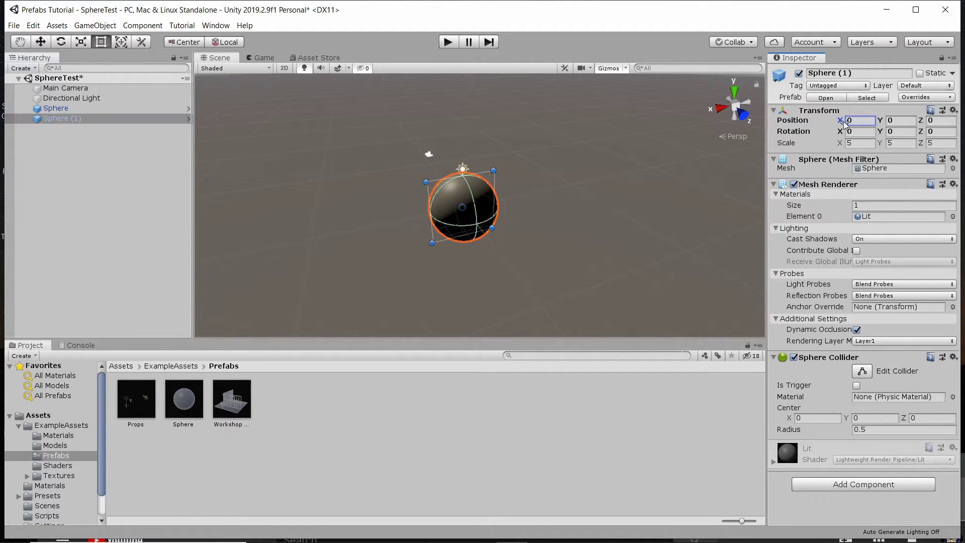
pyautogui.moveTo(845, 123); pyautogui.dragTo(617, 163)
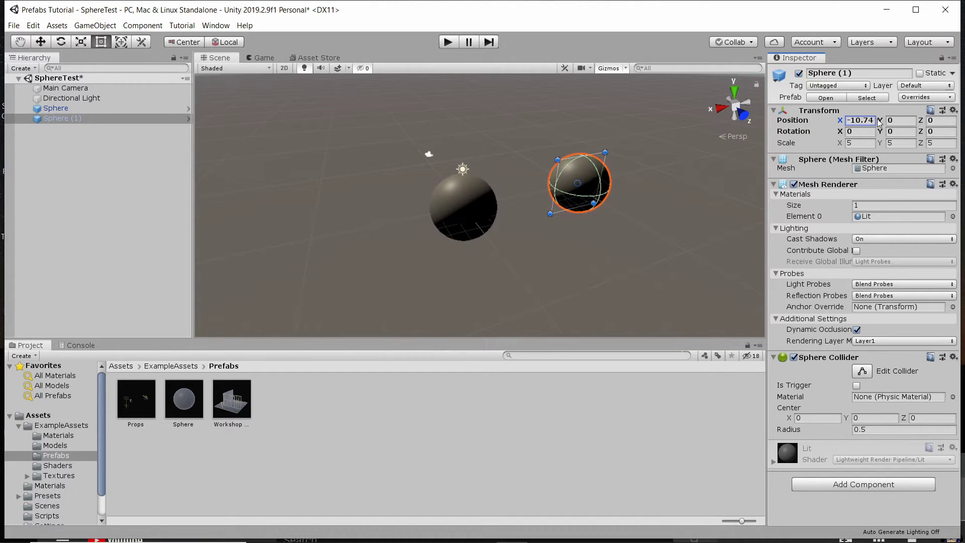
pyautogui.moveTo(880, 121); pyautogui.dragTo(958, 136)
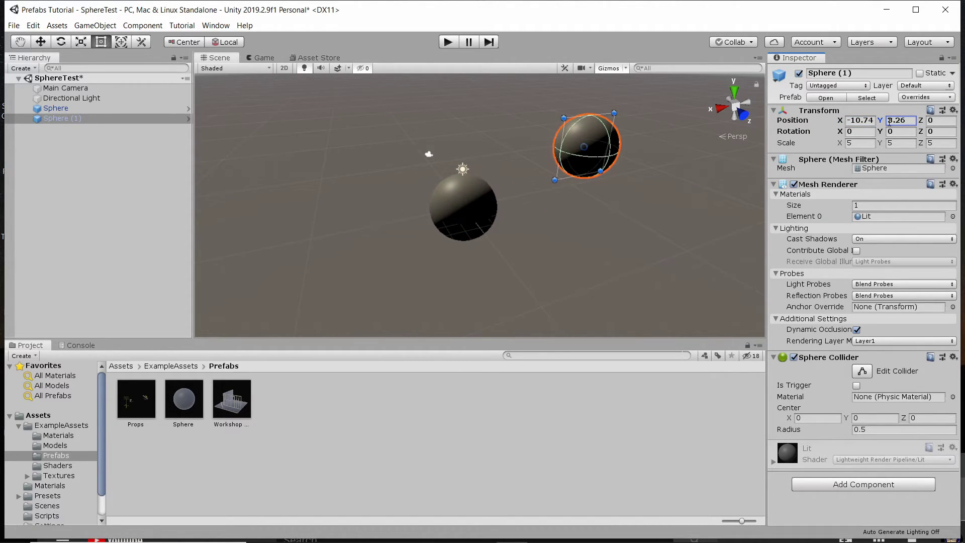
pyautogui.moveTo(843, 121); pyautogui.dragTo(832, 124)
# Shrink Sphere (1) to a scale of 3
pyautogui.click(839, 143)
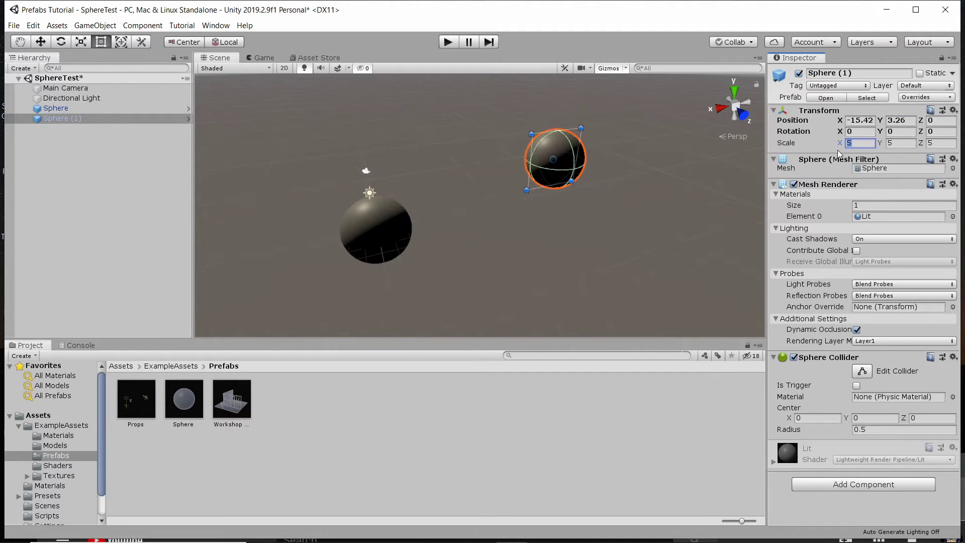
pyautogui.write('3')
pyautogui.press('Tab')
pyautogui.write('3')
pyautogui.press('Tab')
pyautogui.write('3')
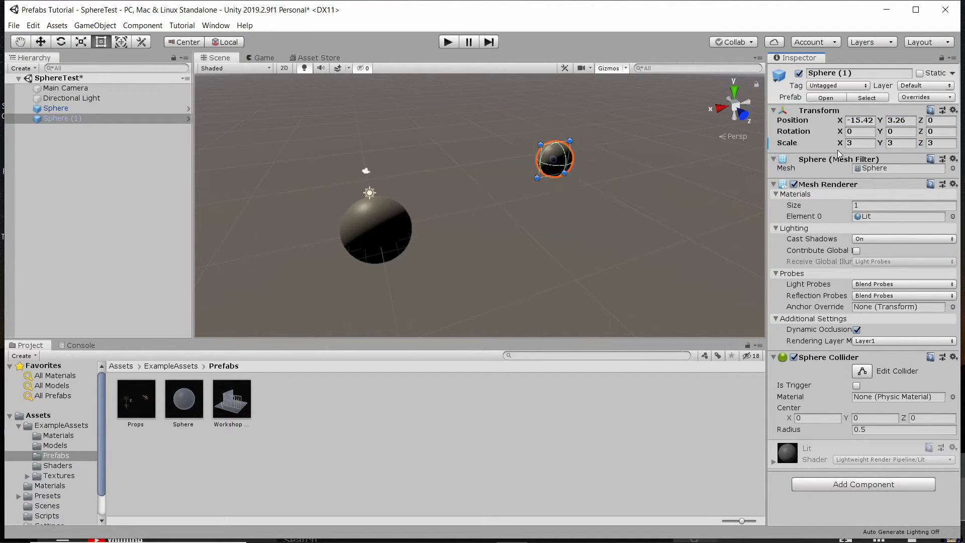
pyautogui.press('Return')
pyautogui.keyDown('alt'); pyautogui.moveTo(480, 126); pyautogui.dragTo(473, 140); pyautogui.keyUp('alt')
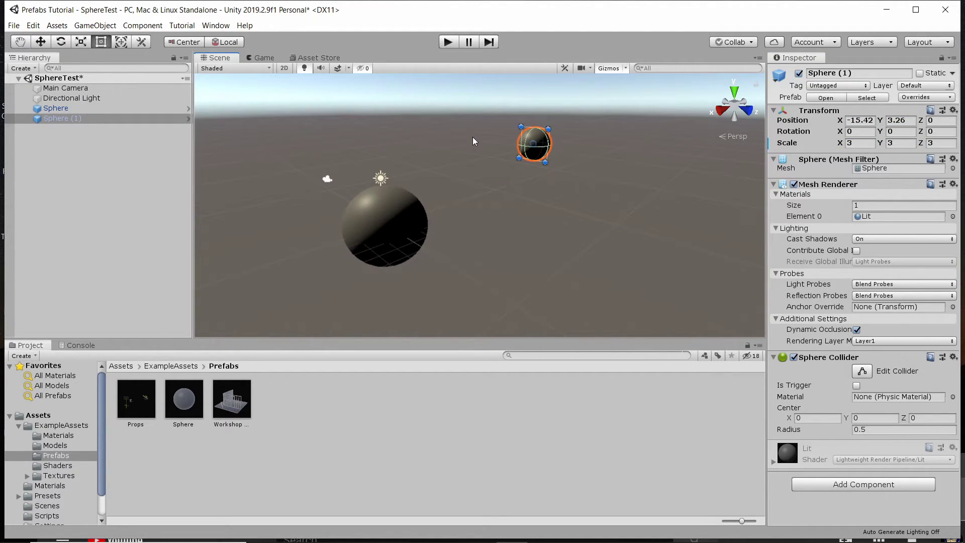
# Open the Sphere prefab to inspect it, then return to the scene
pyautogui.click(188, 120)
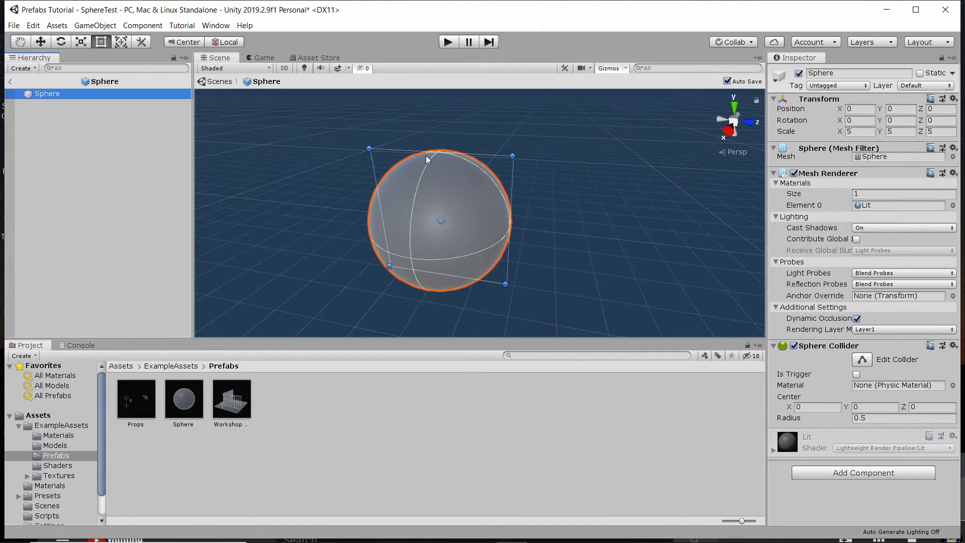
pyautogui.moveTo(406, 167); pyautogui.dragTo(427, 158, button='middle')
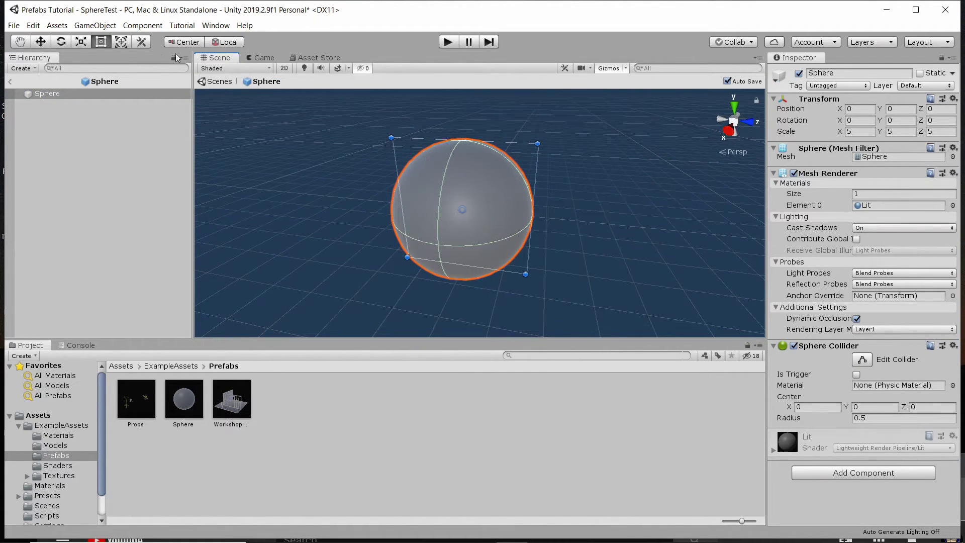
pyautogui.click(10, 82)
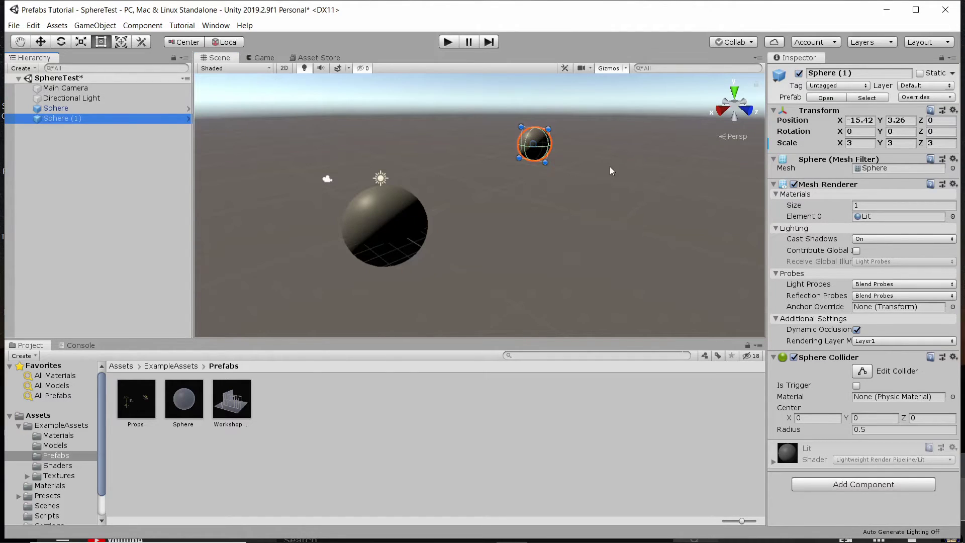
# Select Sphere (1) and revert its Scale override back to the prefab's 5, 5, 5
pyautogui.click(609, 170)
pyautogui.click(532, 156)
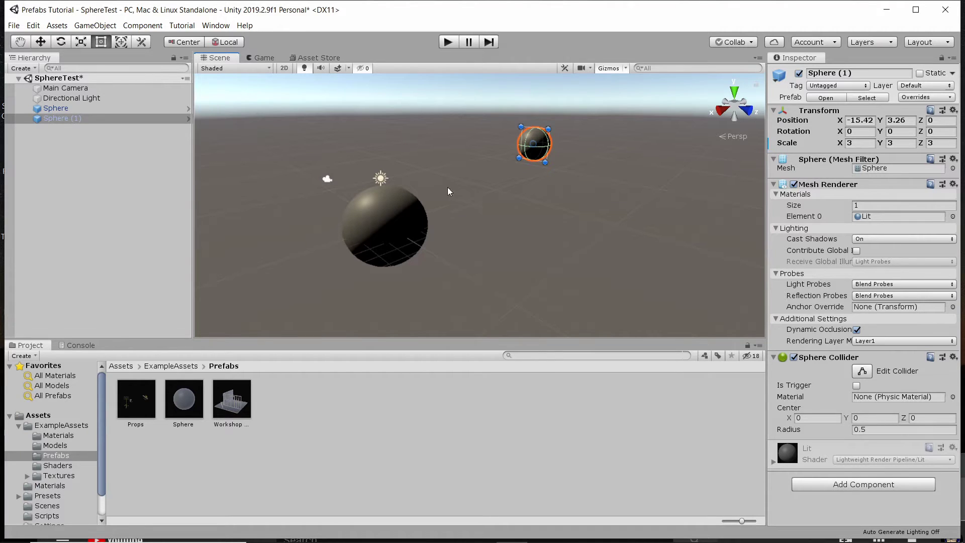
pyautogui.click(393, 230)
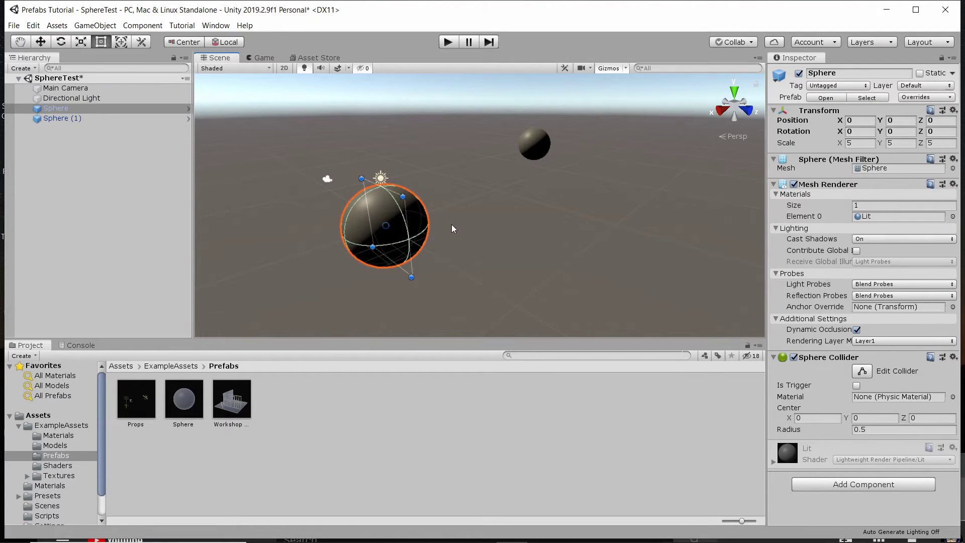
pyautogui.click(526, 155)
pyautogui.moveTo(480, 189); pyautogui.dragTo(514, 176, button='middle')
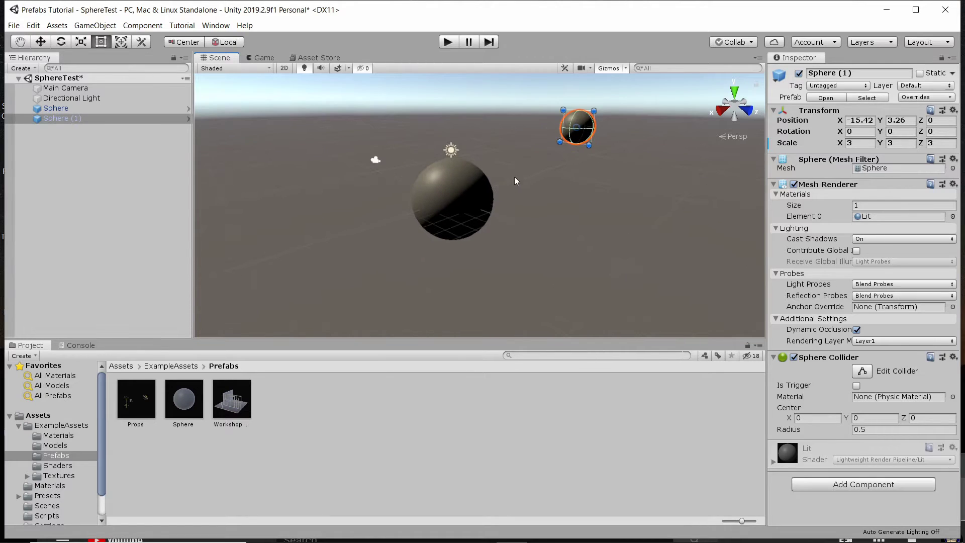
pyautogui.click(464, 190)
pyautogui.click(577, 126)
pyautogui.moveTo(578, 125); pyautogui.dragTo(708, 160, button='right')
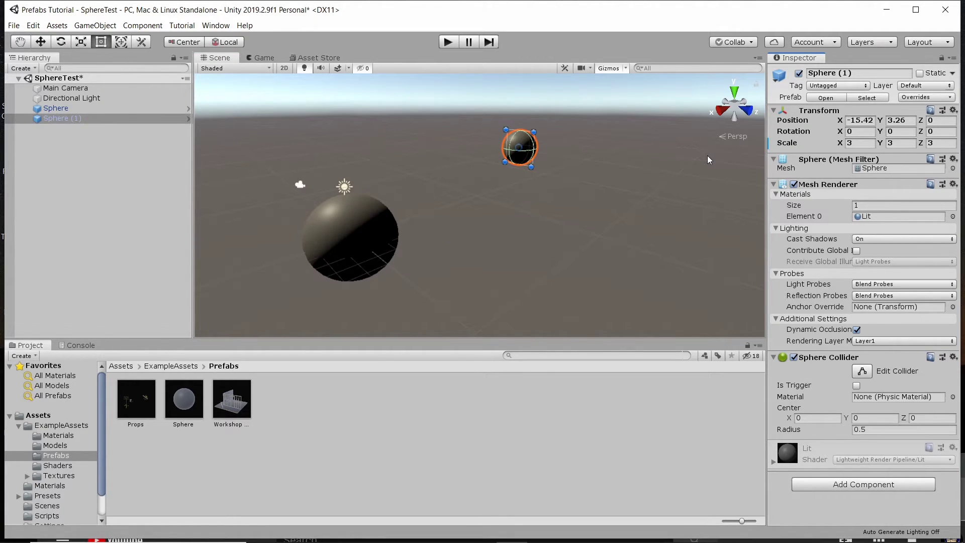
pyautogui.rightClick(832, 147)
pyautogui.click(845, 162)
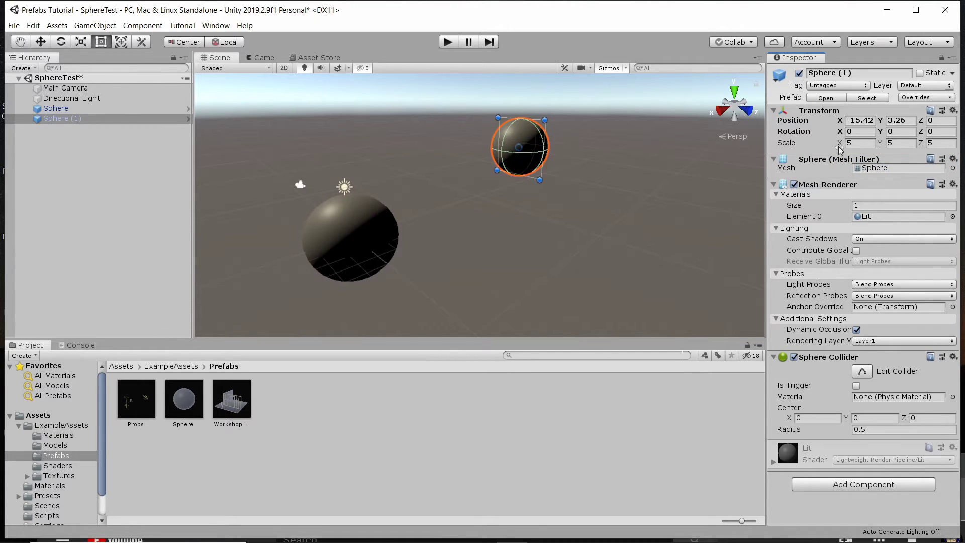
# Revert Sphere (1)'s Position Y override to the prefab value and orbit the Scene view
pyautogui.rightClick(882, 121)
pyautogui.click(881, 141)
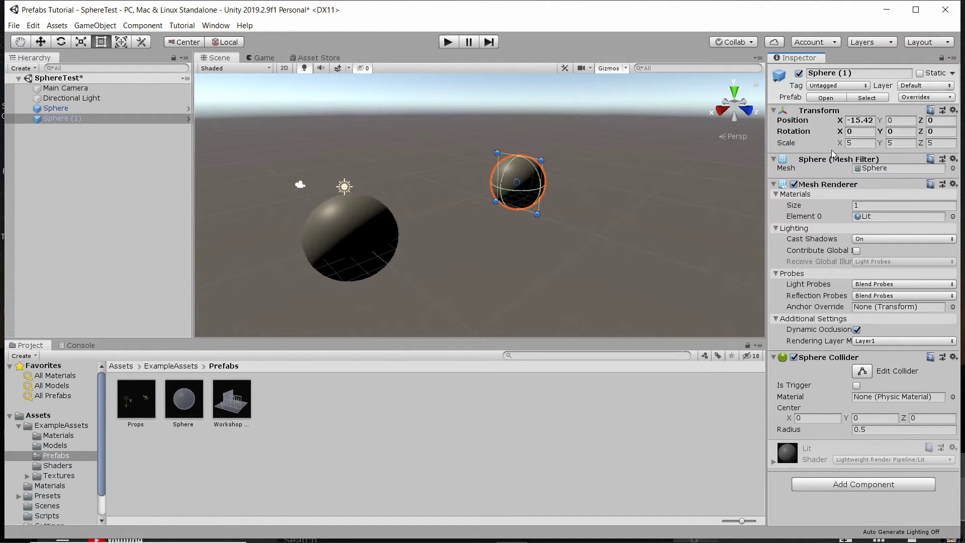
pyautogui.moveTo(669, 241); pyautogui.dragTo(619, 243, button='right')
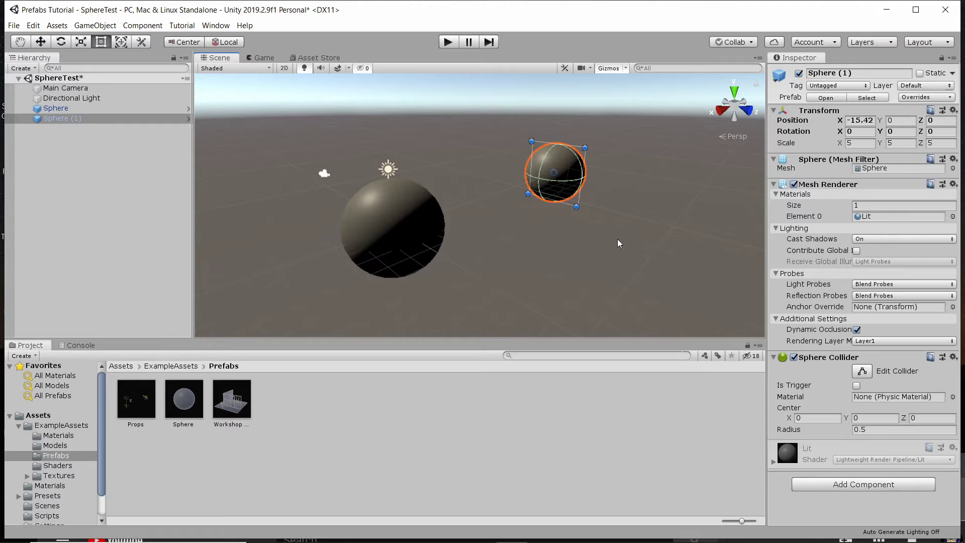
# Deselect Sphere (1) and create a new empty GameObject in the Hierarchy
pyautogui.click(100, 147)
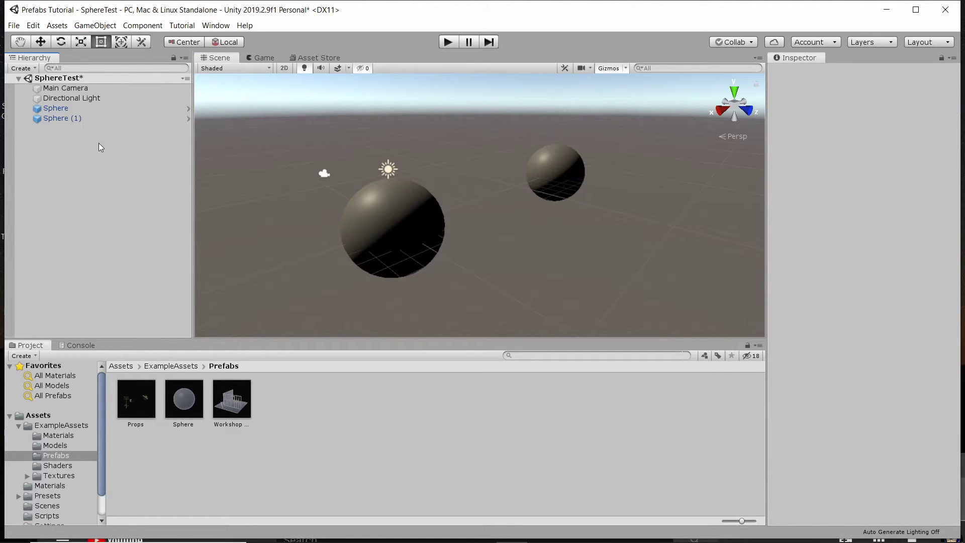
pyautogui.rightClick(102, 146)
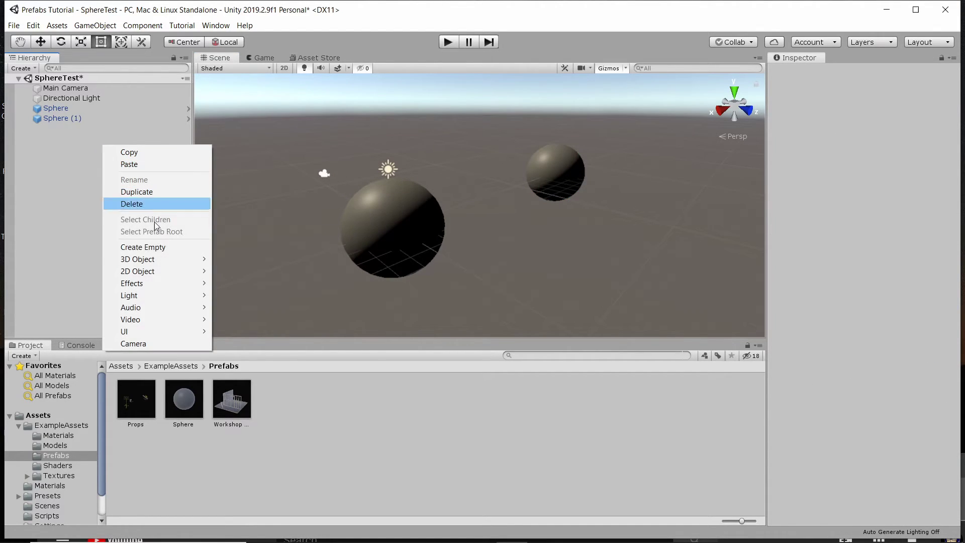
pyautogui.click(156, 247)
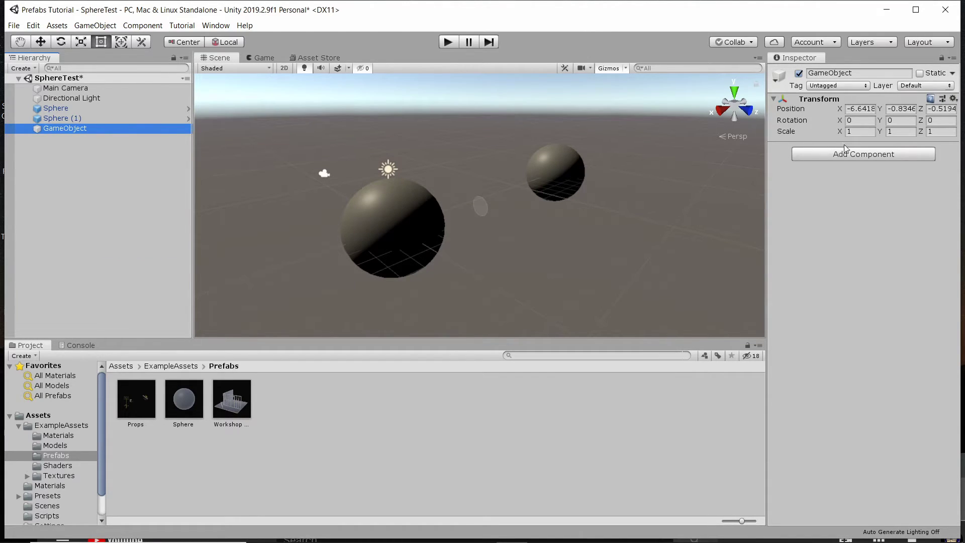
# Add a new script component named SphereSpawner and open it in the code editor
pyautogui.click(820, 155)
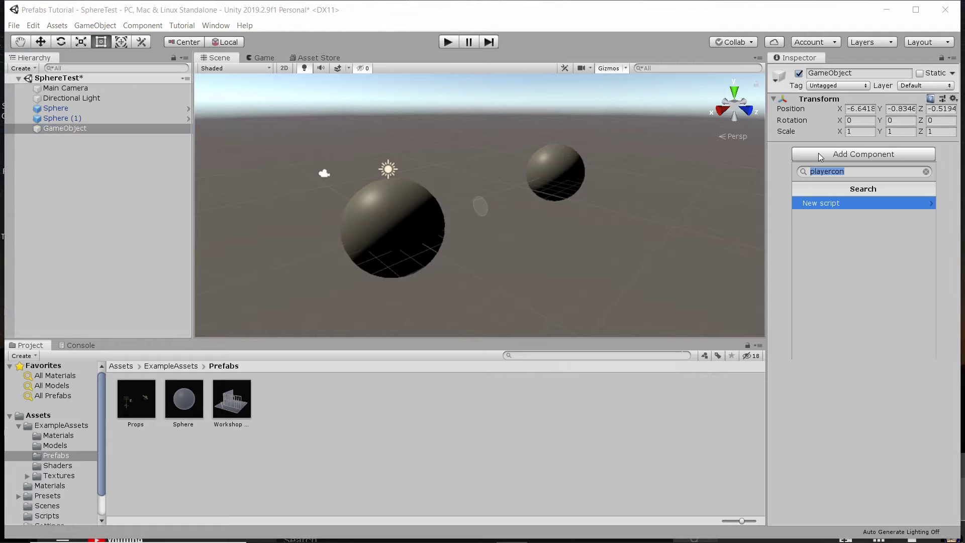
pyautogui.press('BackSpace')
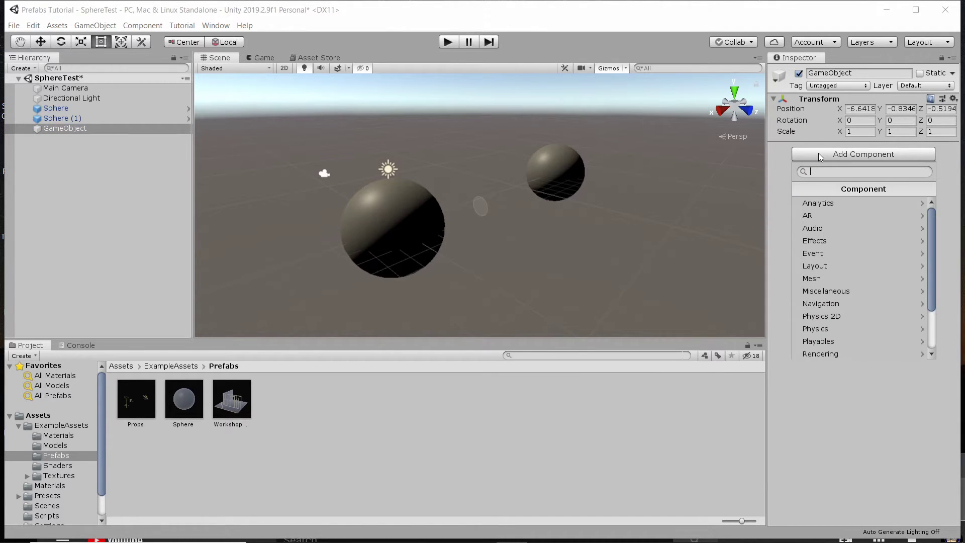
pyautogui.write('new')
pyautogui.press('Return')
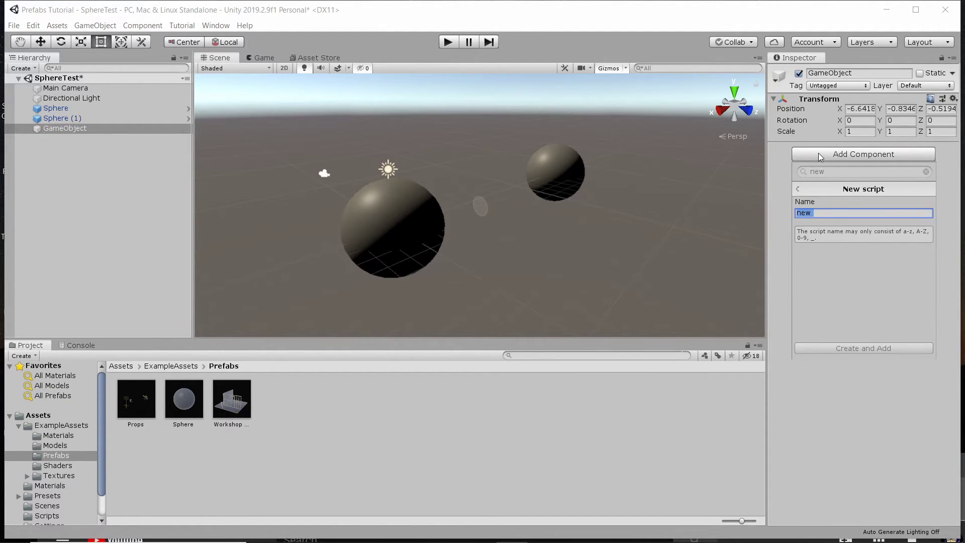
pyautogui.write('SphereSpawner')
pyautogui.press('Return')
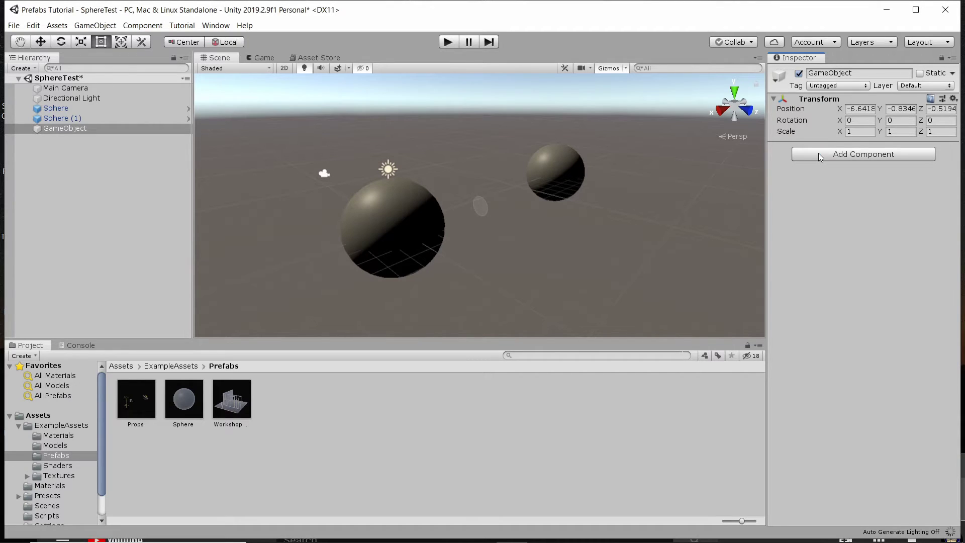
pyautogui.click(954, 148)
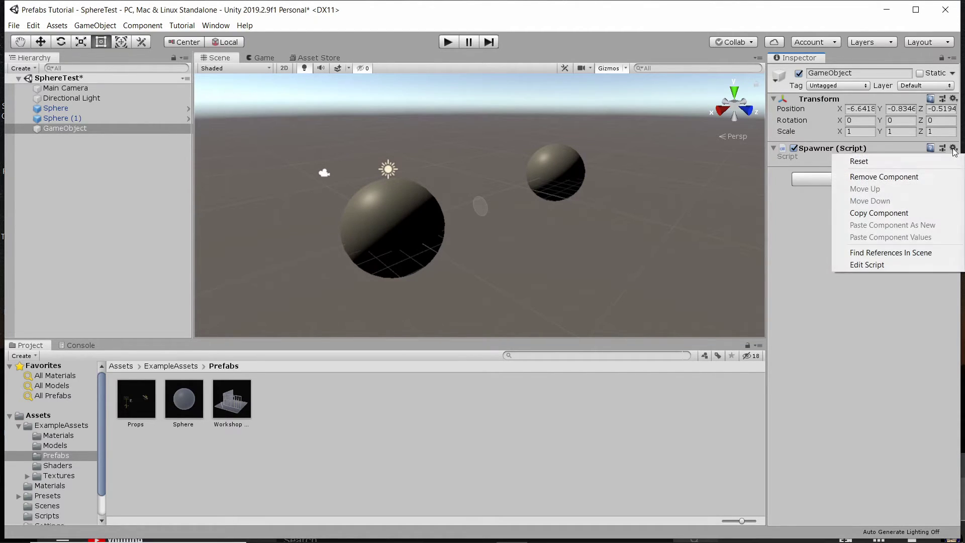
pyautogui.click(889, 265)
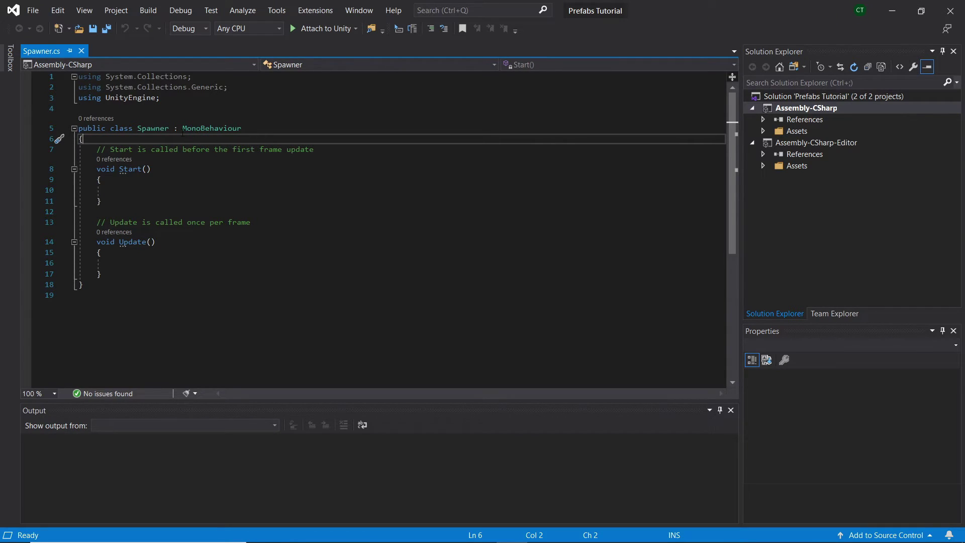
# Review the script's MonoBehaviour base class and its Start() method
pyautogui.moveTo(183, 129); pyautogui.dragTo(241, 128)
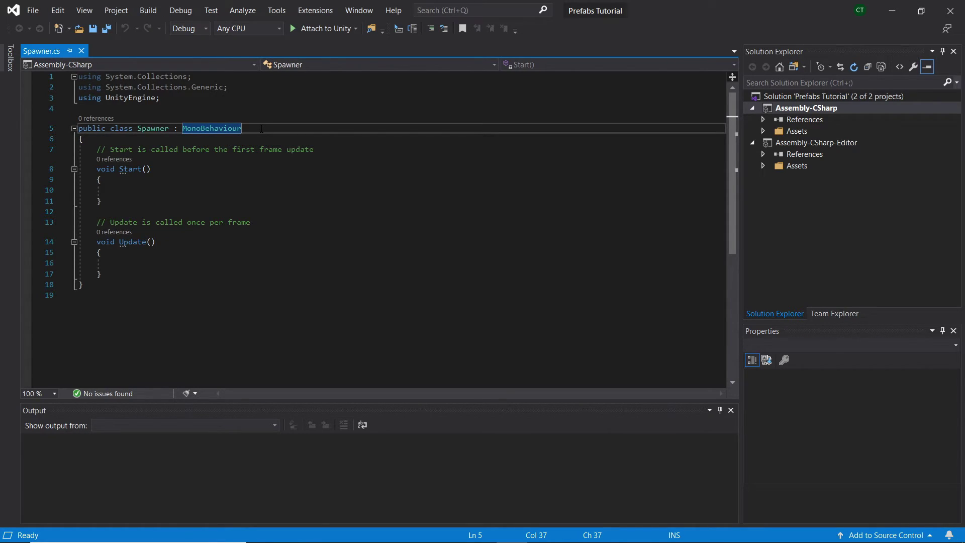
pyautogui.click(115, 190)
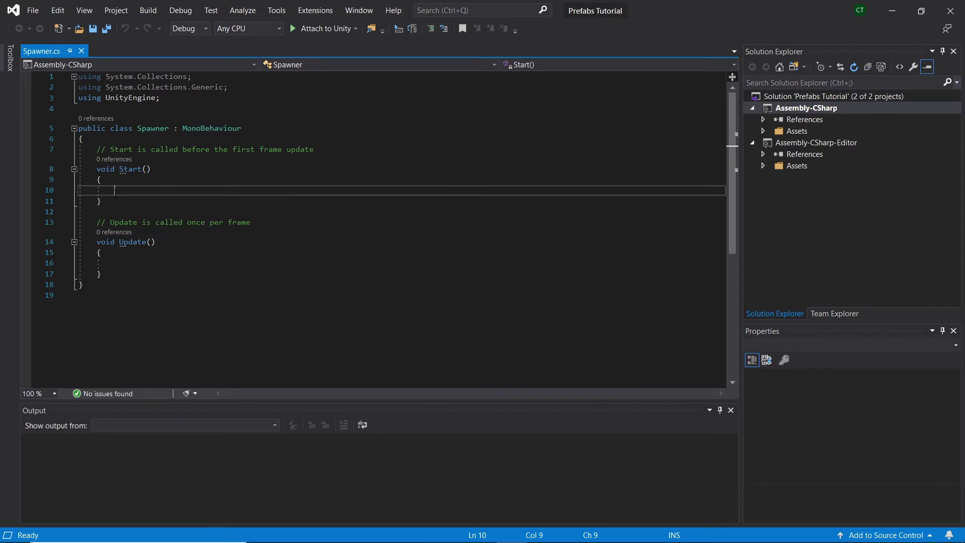
pyautogui.moveTo(97, 169); pyautogui.dragTo(150, 168)
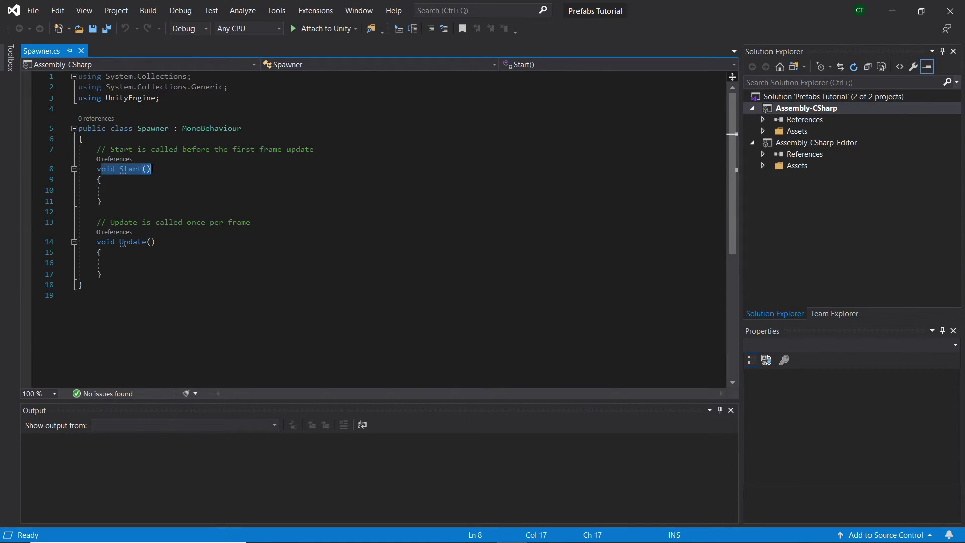
pyautogui.click(150, 169)
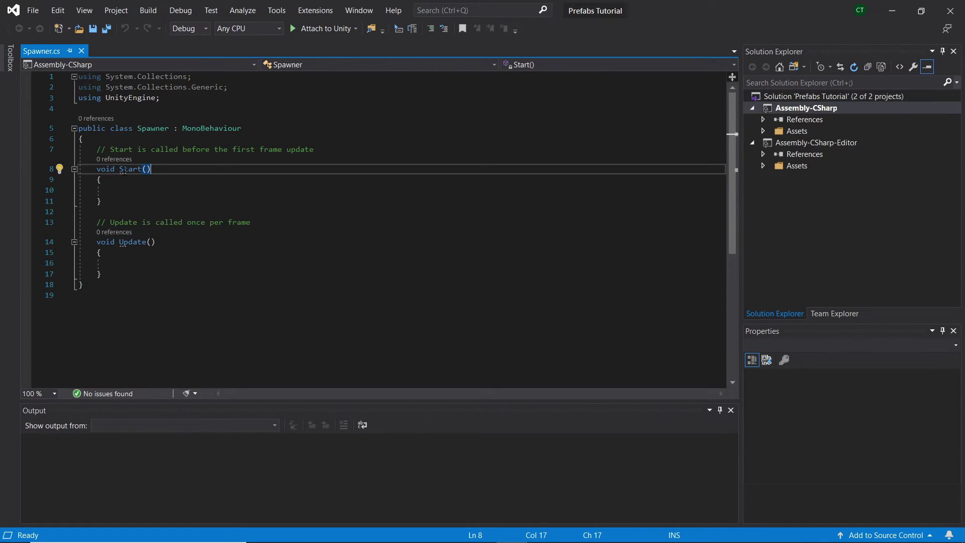
pyautogui.click(142, 191)
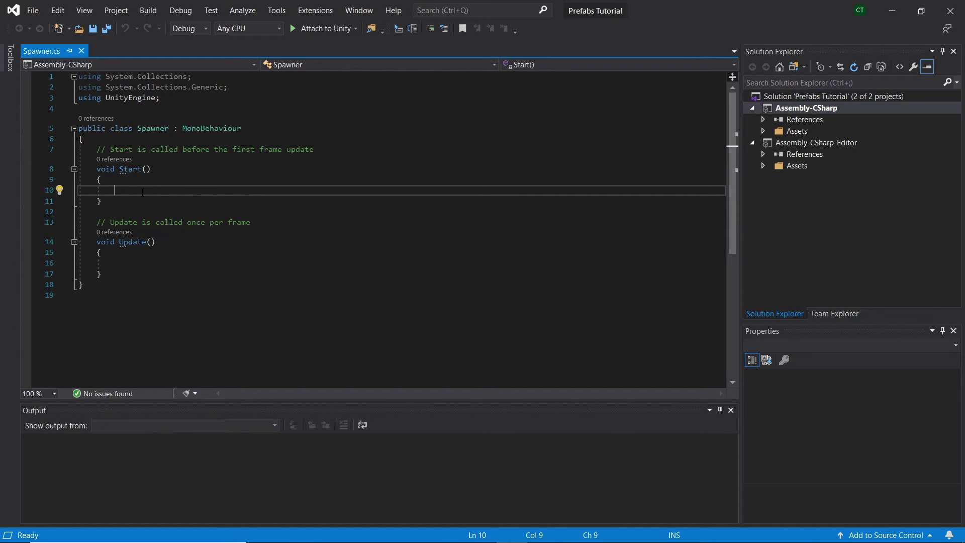
# Add a 'public GameObject prefab;' field to the Spawner class
pyautogui.click(136, 139)
pyautogui.press('Return')
pyautogui.press('Return')
pyautogui.press('Up')
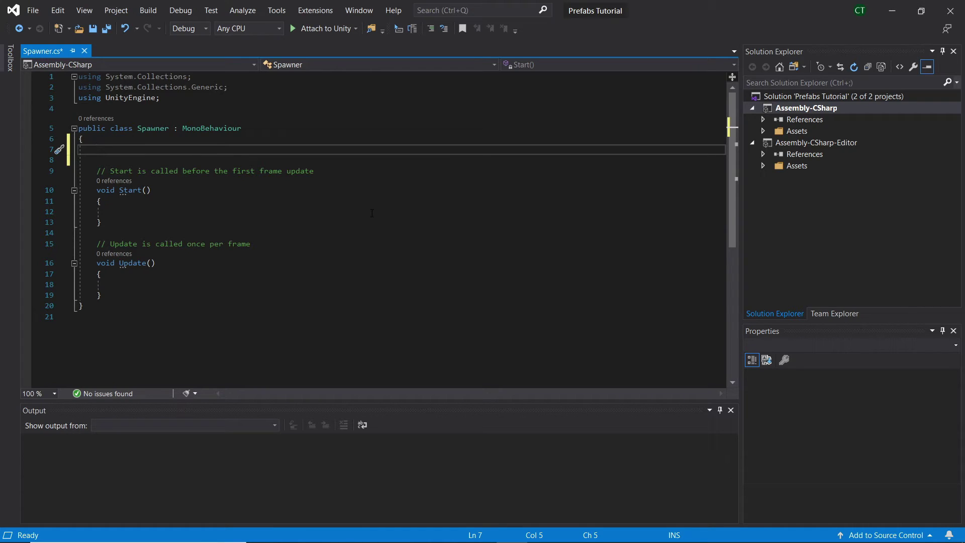
pyautogui.write('public GameO')
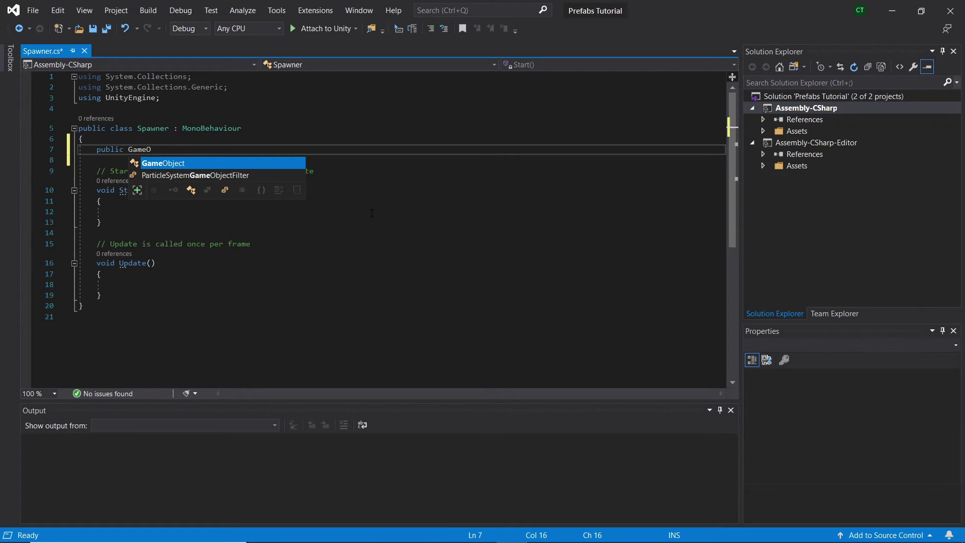
pyautogui.write('bject prefab;')
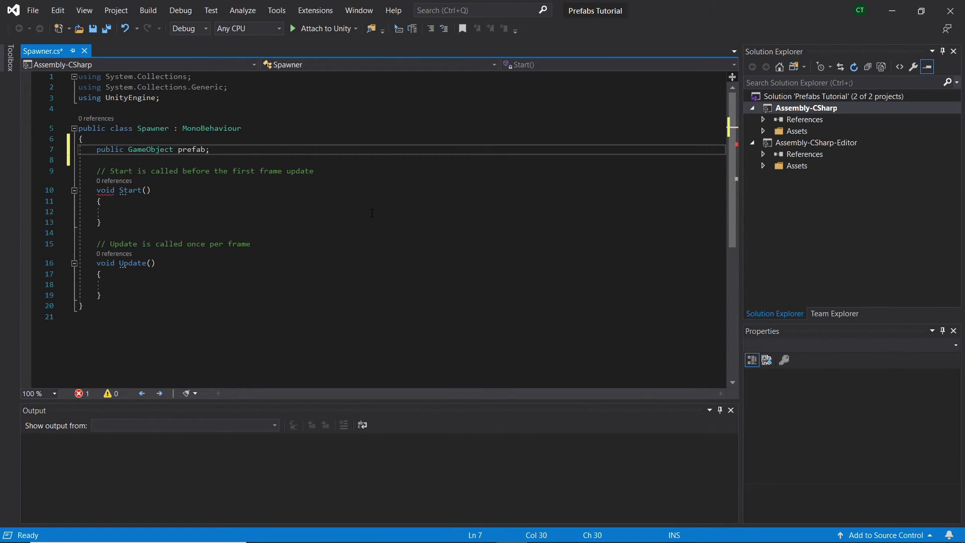
pyautogui.press('Return')
# Make Start() call 'Instantiate(prefab);'
pyautogui.click(372, 213)
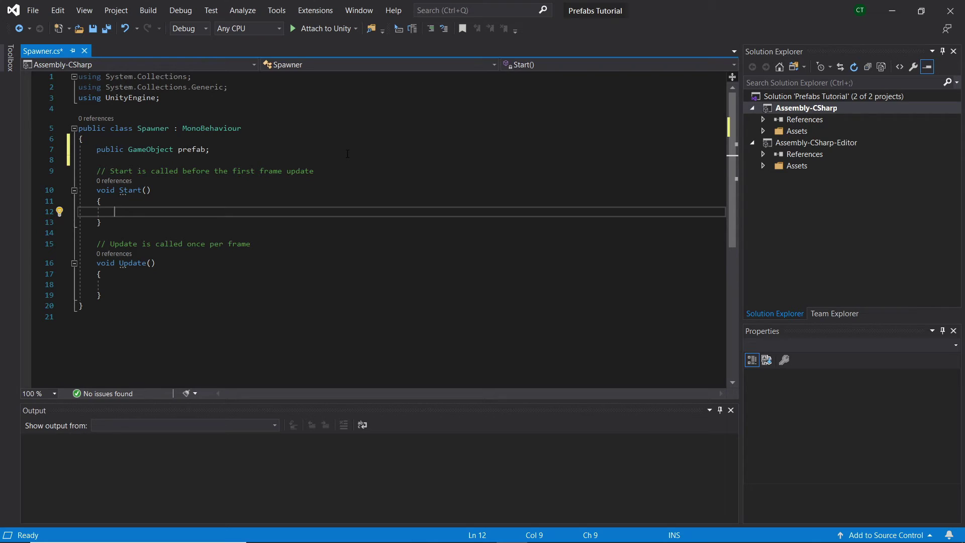
pyautogui.write('tiate')
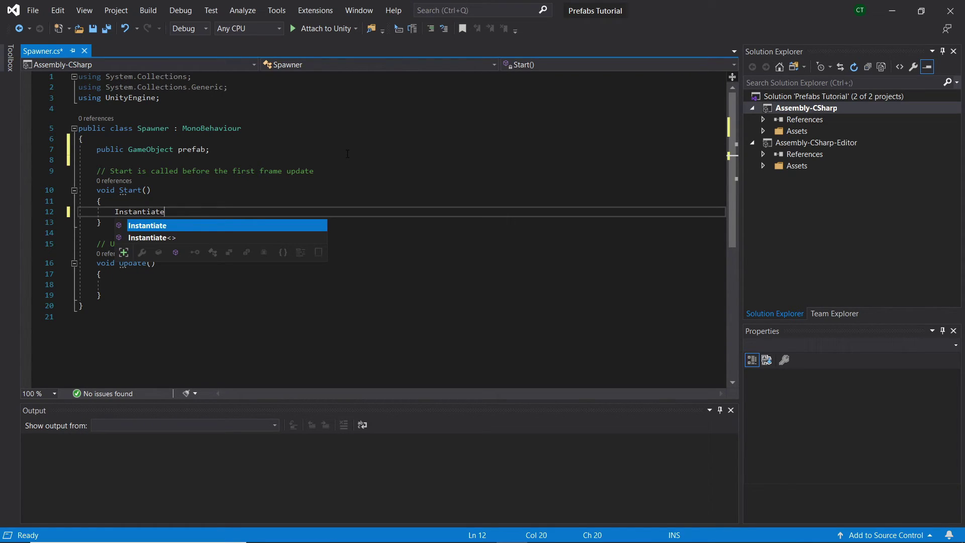
pyautogui.press('Escape')
pyautogui.write('(prefab')
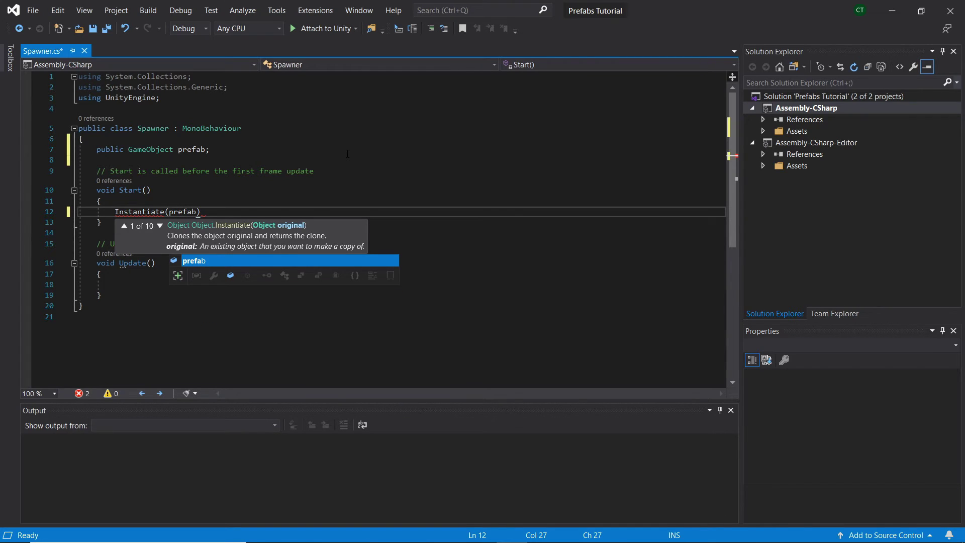
pyautogui.write(');')
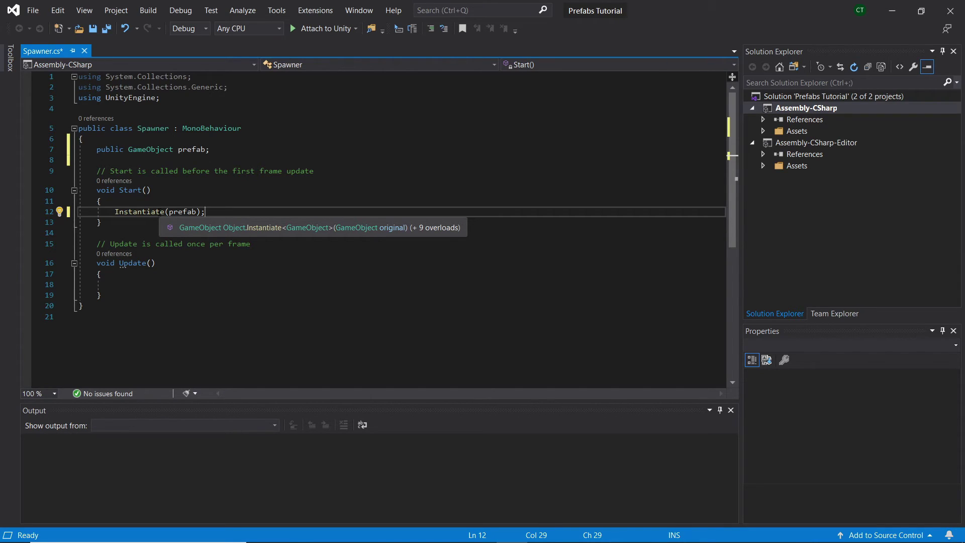
pyautogui.press('Escape')
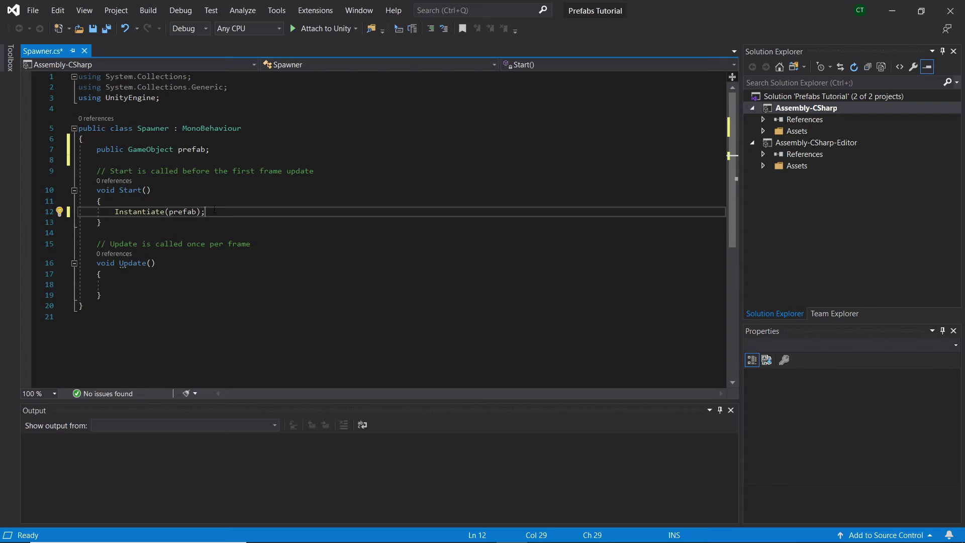
# Delete the Update() method, save Spawner.cs, and return to Unity
pyautogui.moveTo(138, 295); pyautogui.dragTo(131, 227)
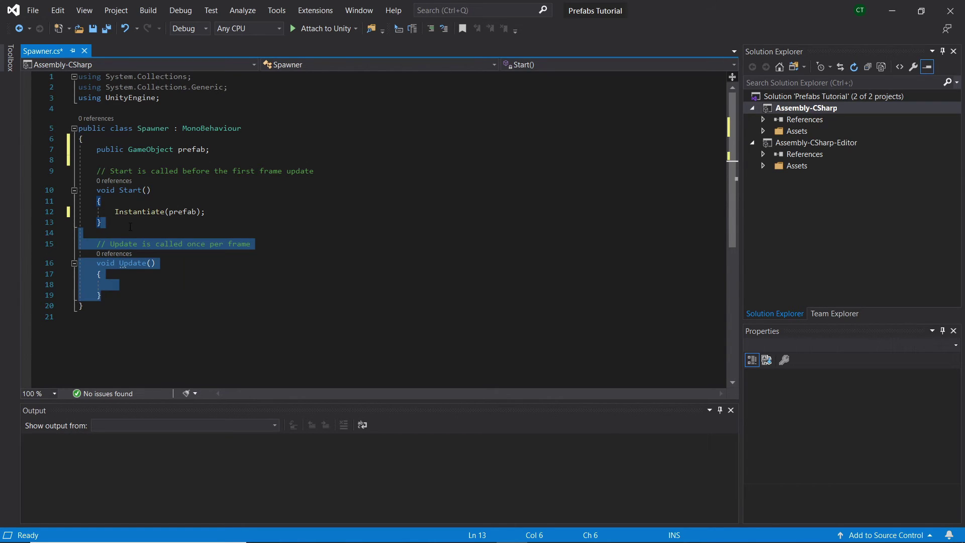
pyautogui.press('BackSpace')
pyautogui.hotkey('ctrl', 's')
pyautogui.press('Up')
pyautogui.press('End')
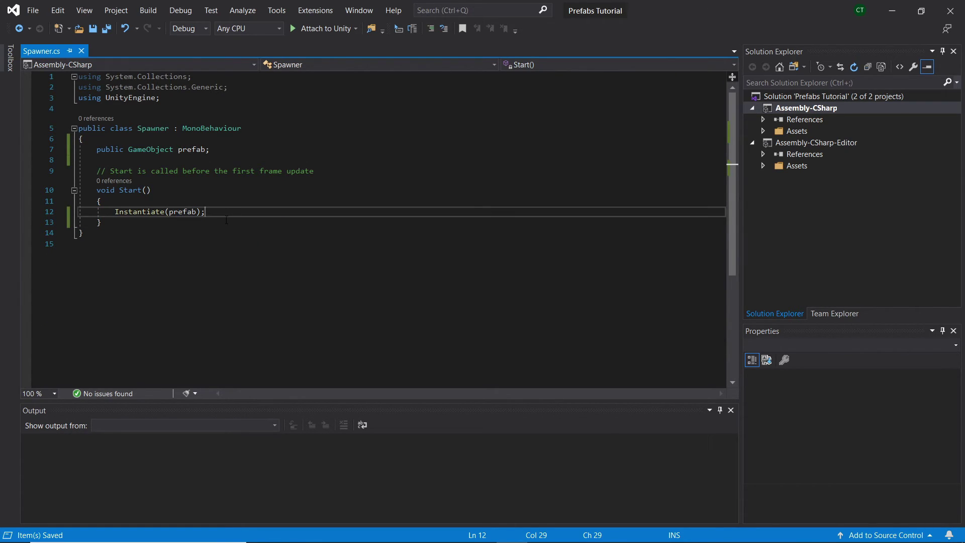
pyautogui.hotkey('alt', 'Tab')
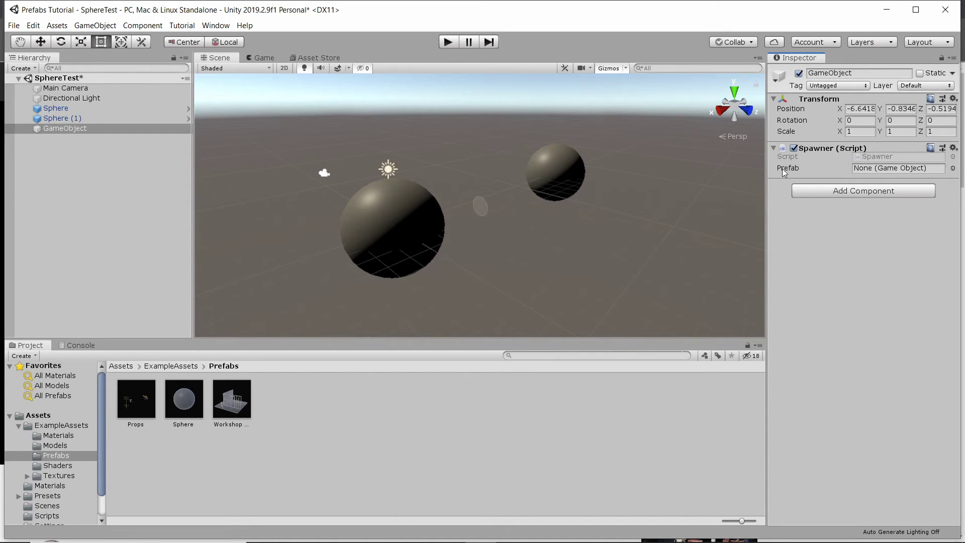
# Rename the GameObject to Spawner and assign the Sphere prefab to its Prefab slot
pyautogui.moveTo(94, 126); pyautogui.dragTo(891, 167)
pyautogui.click(59, 129)
pyautogui.press('F2')
pyautogui.write('Spawner')
pyautogui.press('Return')
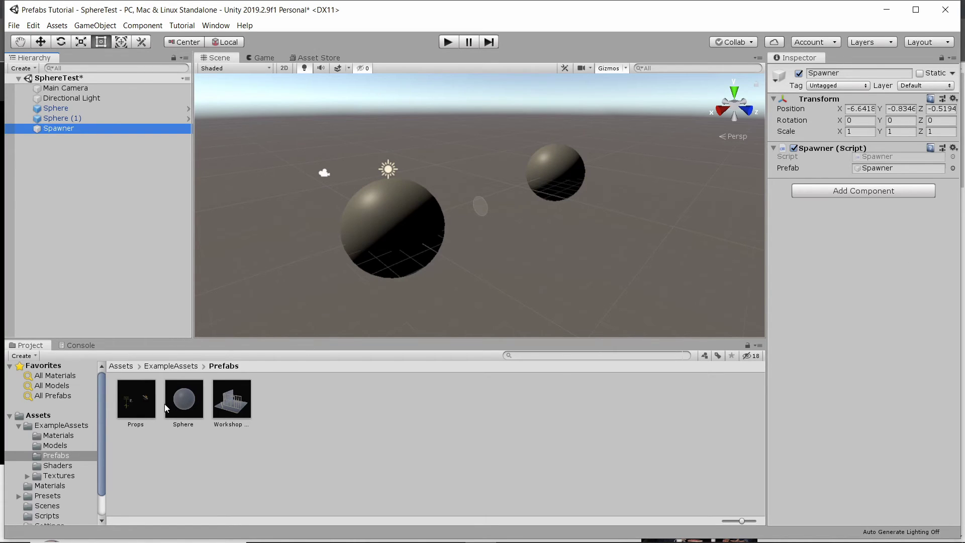
pyautogui.moveTo(175, 408); pyautogui.dragTo(899, 171)
# Deactivate both the Sphere and Sphere (1) objects
pyautogui.click(47, 113)
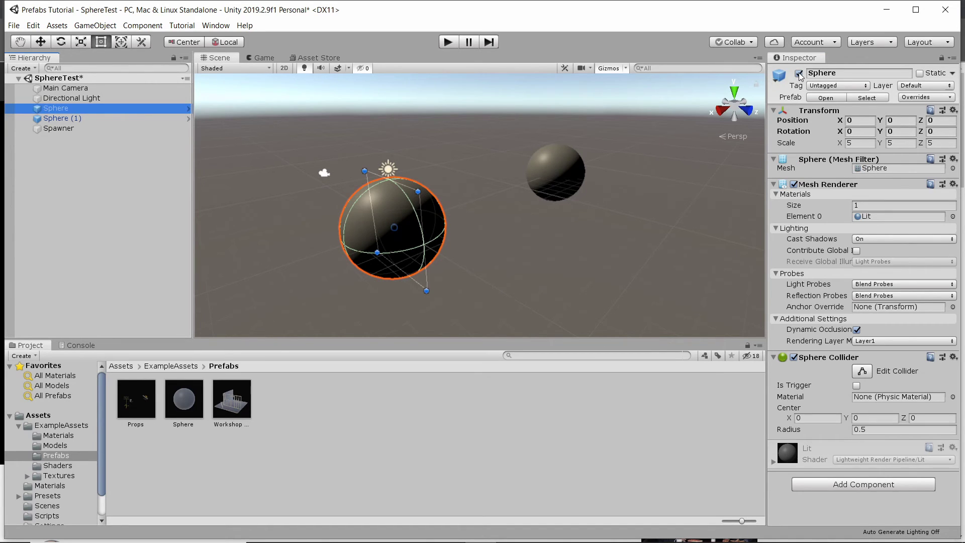
pyautogui.click(799, 74)
pyautogui.click(61, 118)
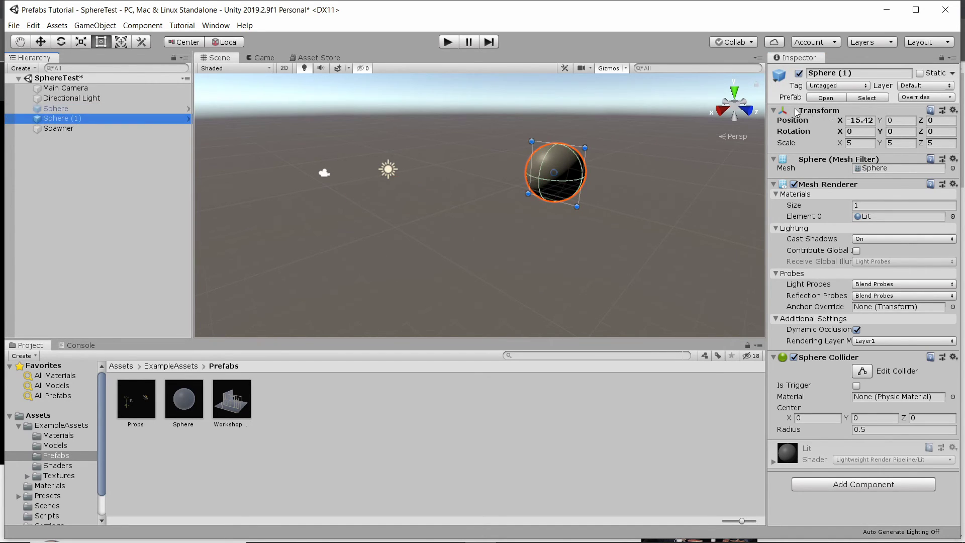
pyautogui.click(800, 74)
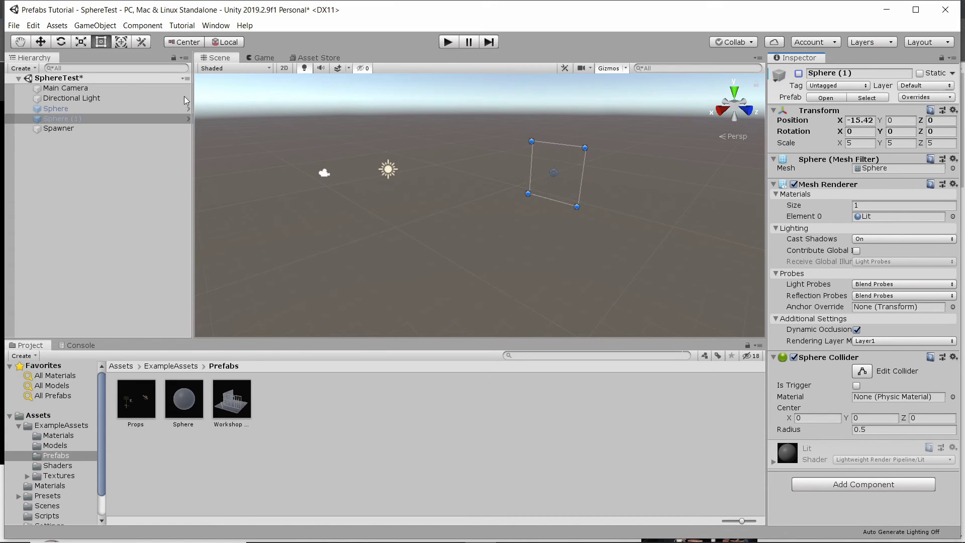
pyautogui.click(122, 129)
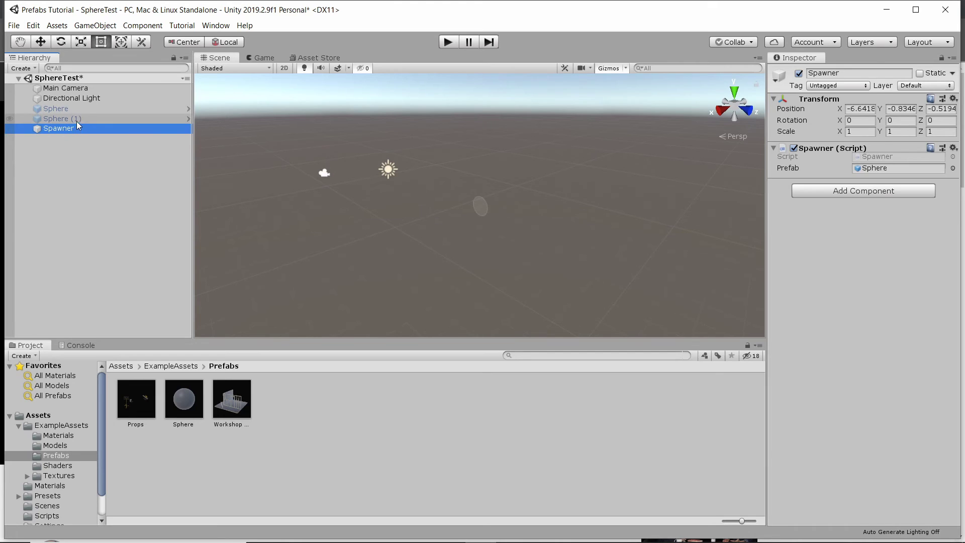
# Delete Sphere and Sphere (1) from the scene, leaving Spawner selected
pyautogui.click(86, 110)
pyautogui.press('Delete')
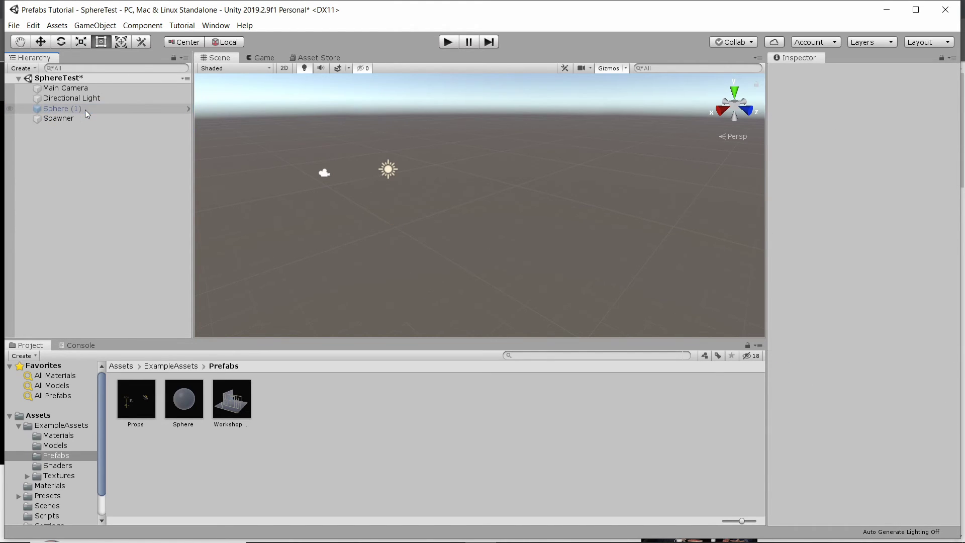
pyautogui.click(86, 110)
pyautogui.press('Delete')
pyautogui.click(85, 109)
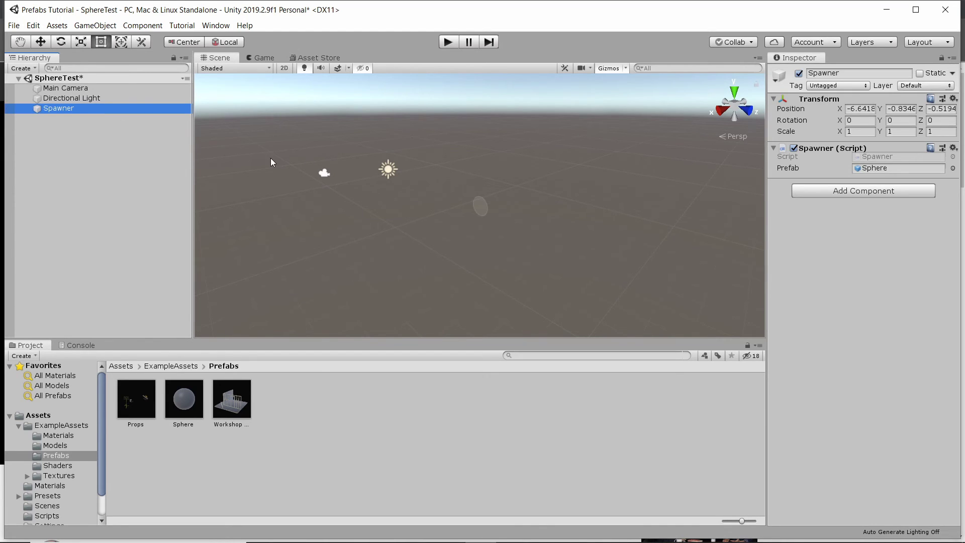
pyautogui.click(264, 58)
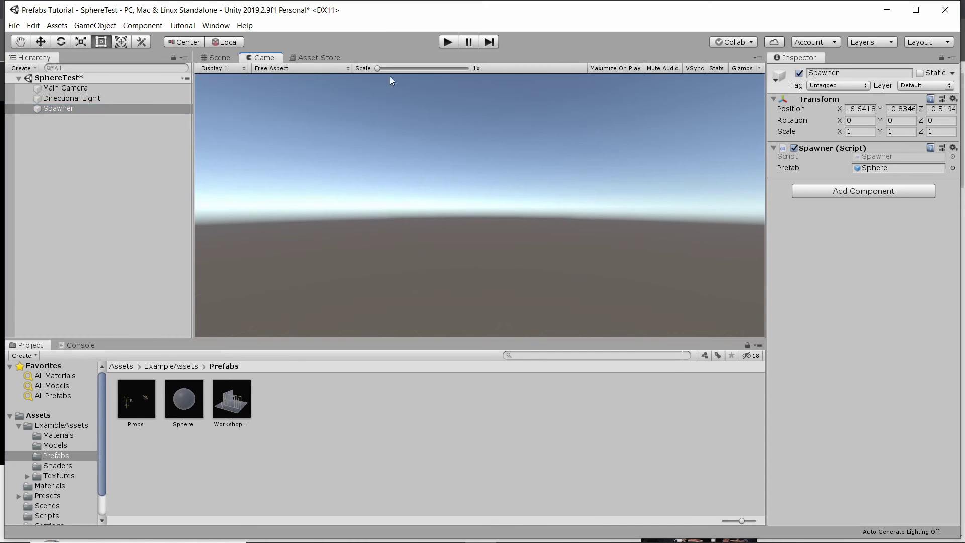
pyautogui.click(230, 55)
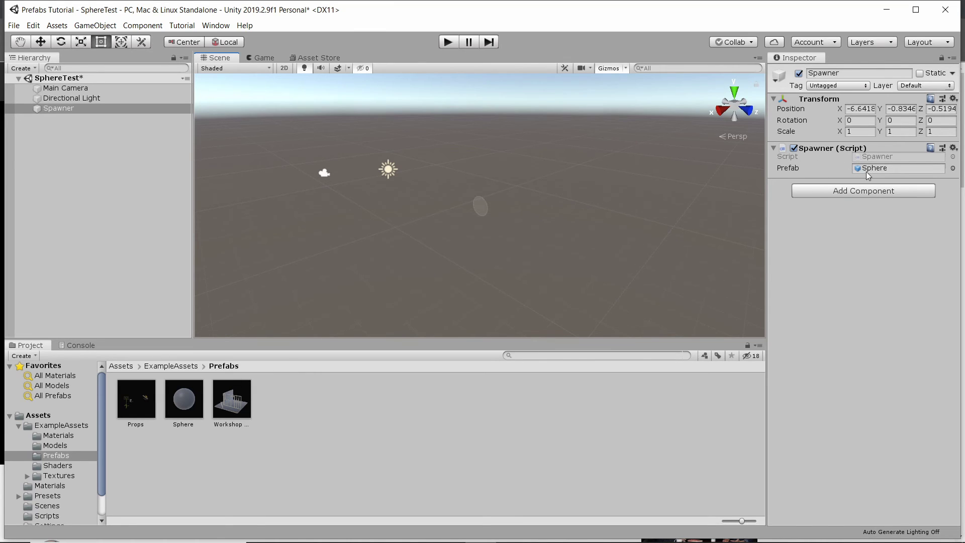
pyautogui.click(448, 43)
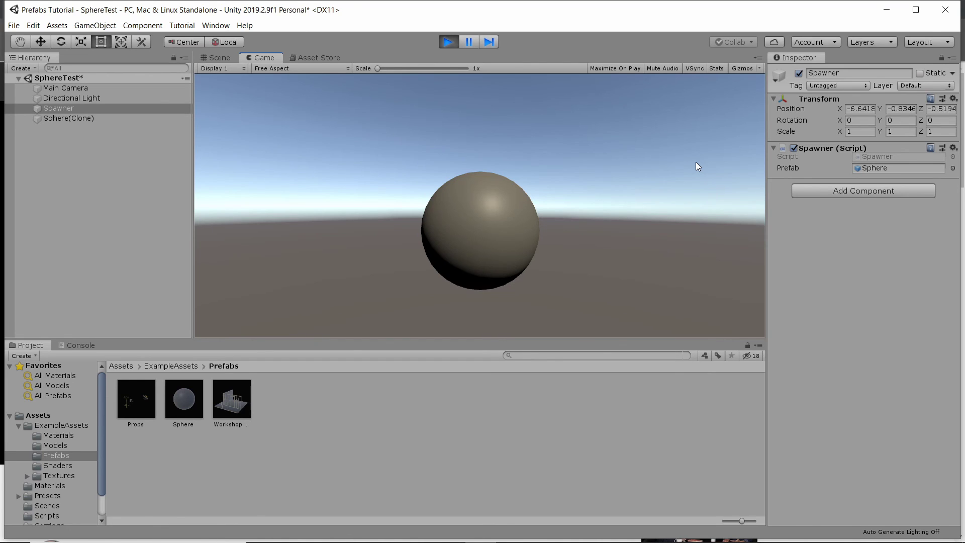
pyautogui.hotkey('ctrl', 'p')
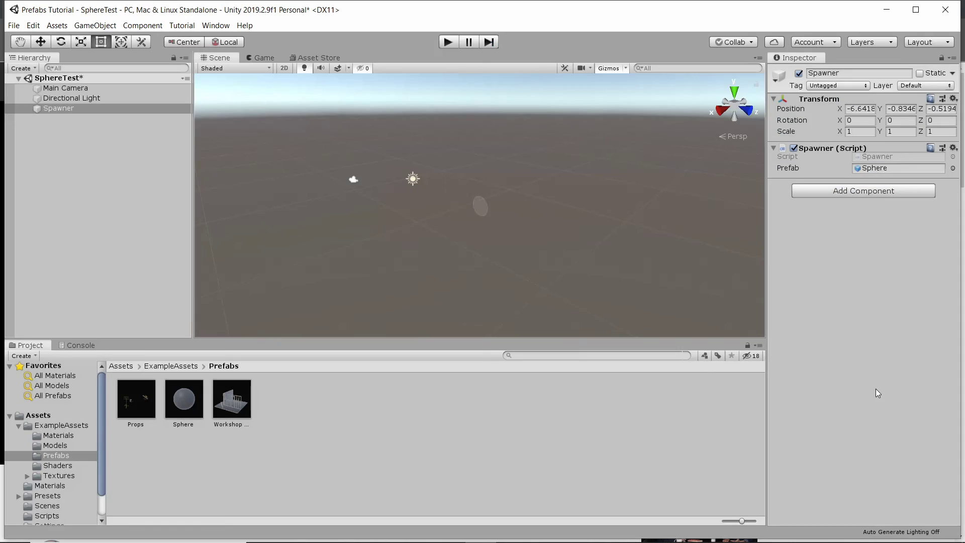